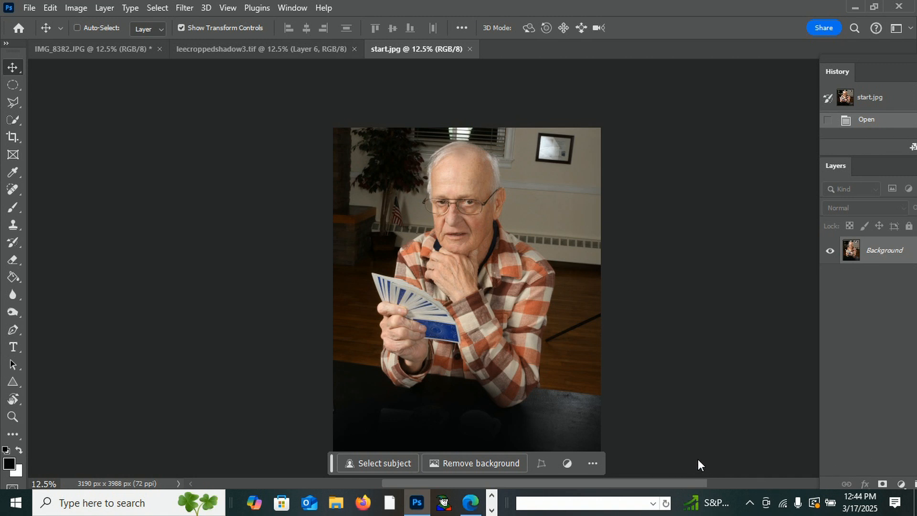
key("ctrl+shift+Tab")
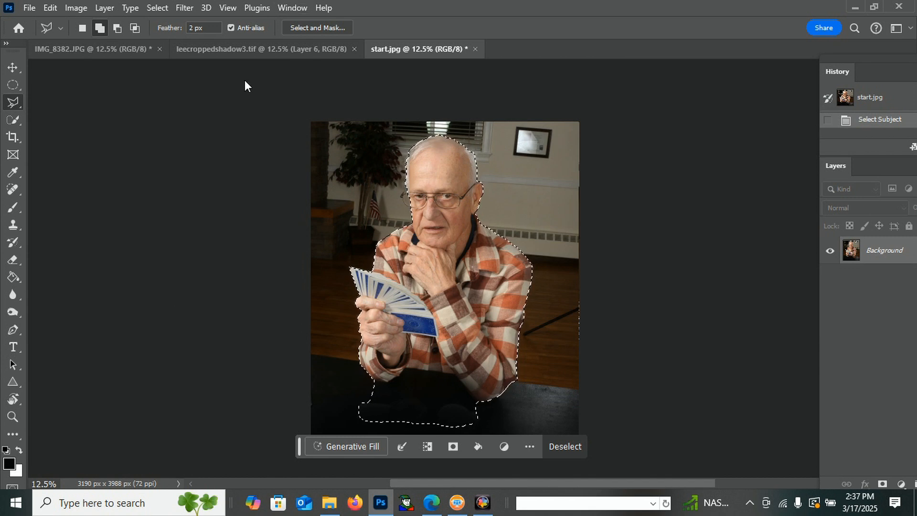
scroll(244, 80, "up", 2)
scroll(53, 181, "down", 1)
scroll(98, 140, "up", 1)
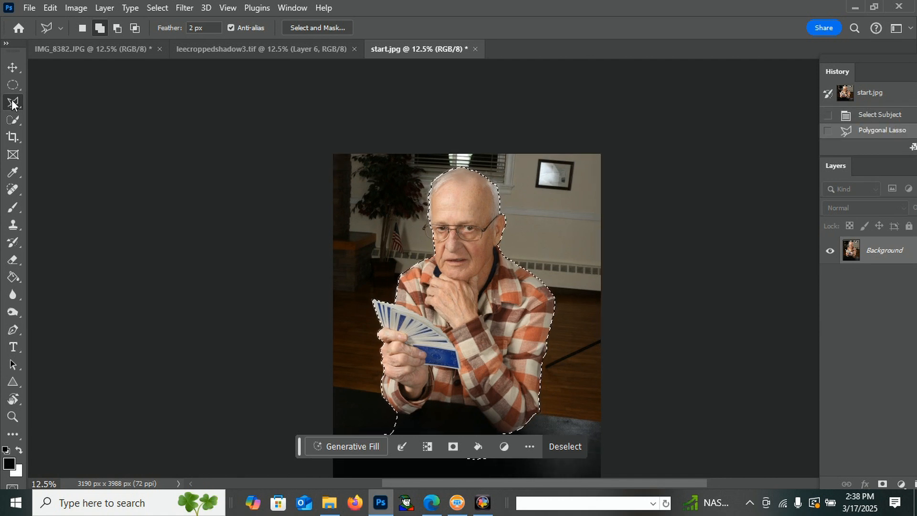
Add the entire black table to the subject selection with the Polygonal Lasso in add mode, following the table's back edge.
right_click(12, 104)
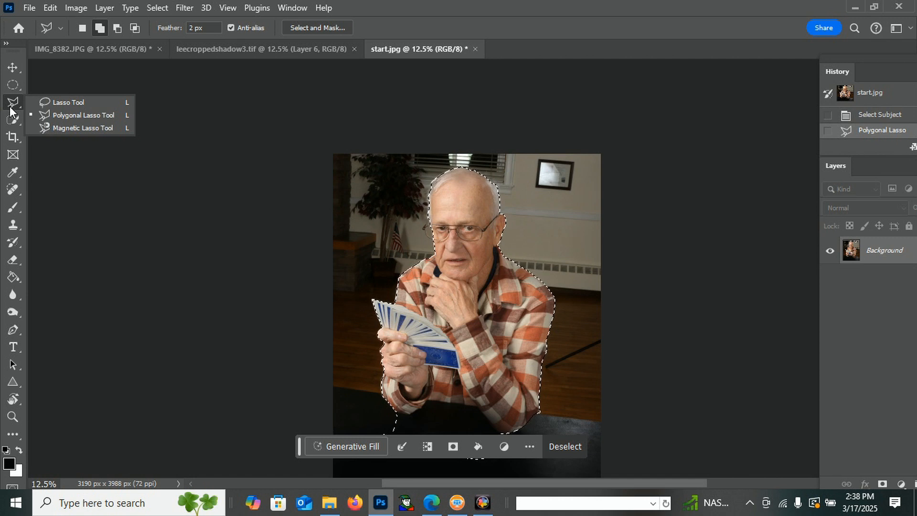
left_click(73, 116)
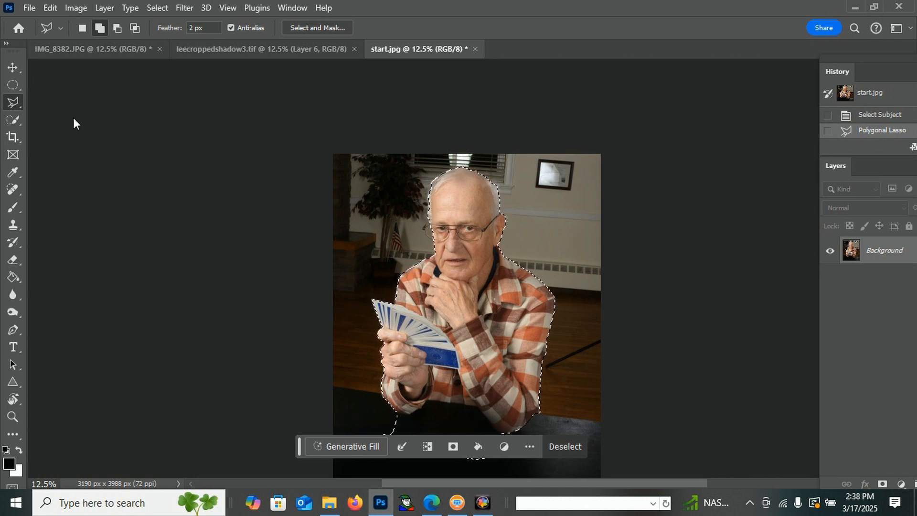
scroll(73, 117, "up", 1)
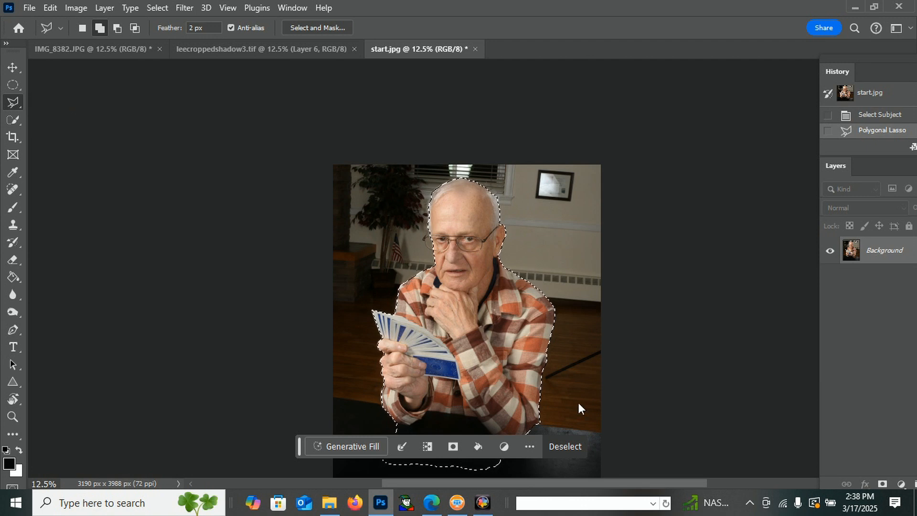
left_click(99, 29)
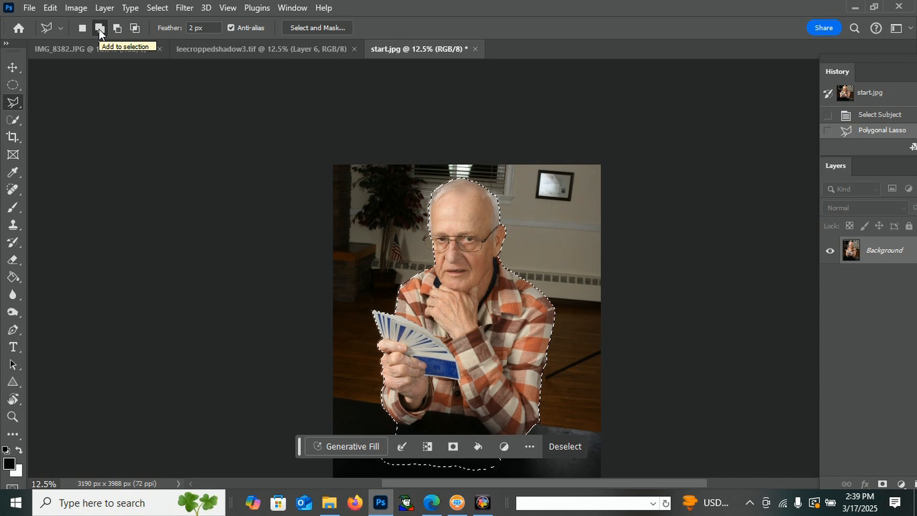
left_click(540, 423)
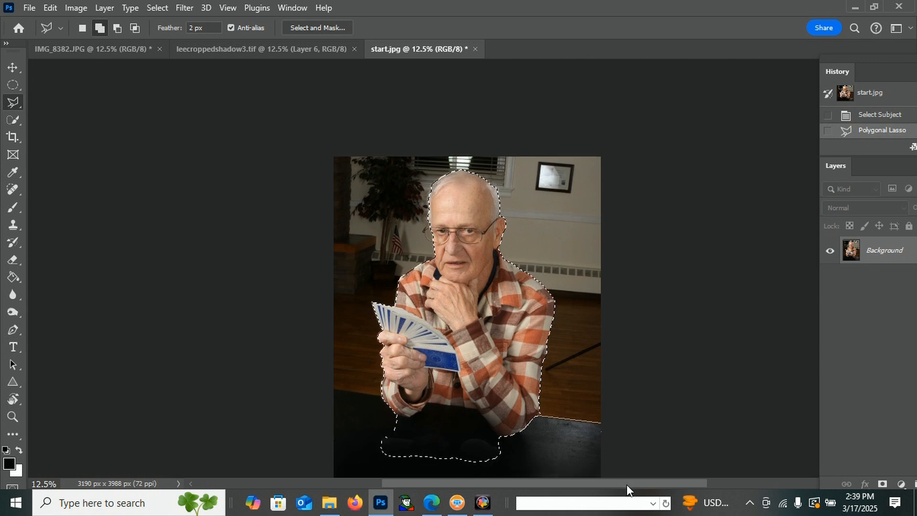
left_click(621, 466)
left_click(316, 467)
left_click(327, 361)
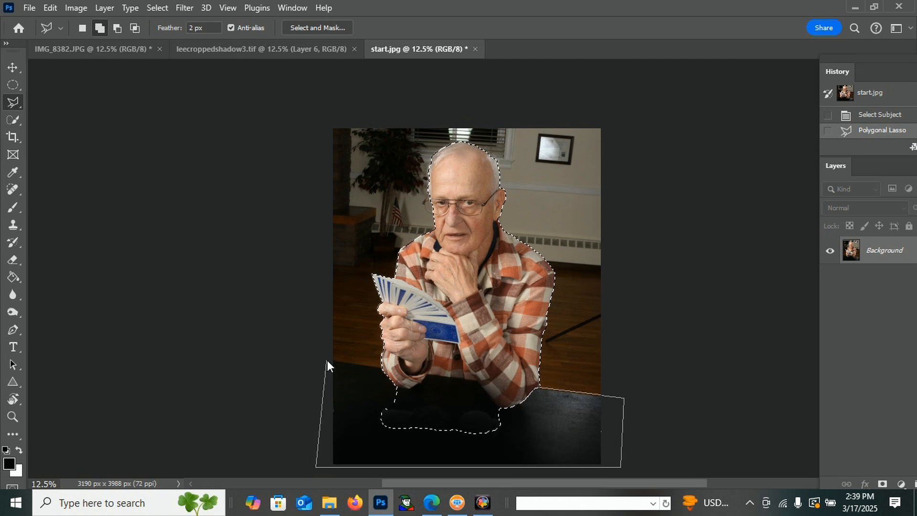
double_click(539, 385)
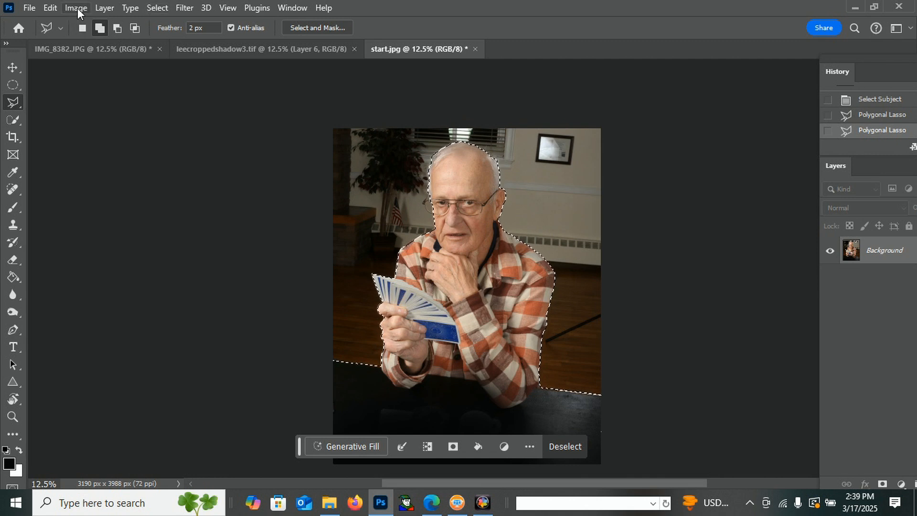
Contract the selection around the man and table by 2 pixels.
left_click(153, 8)
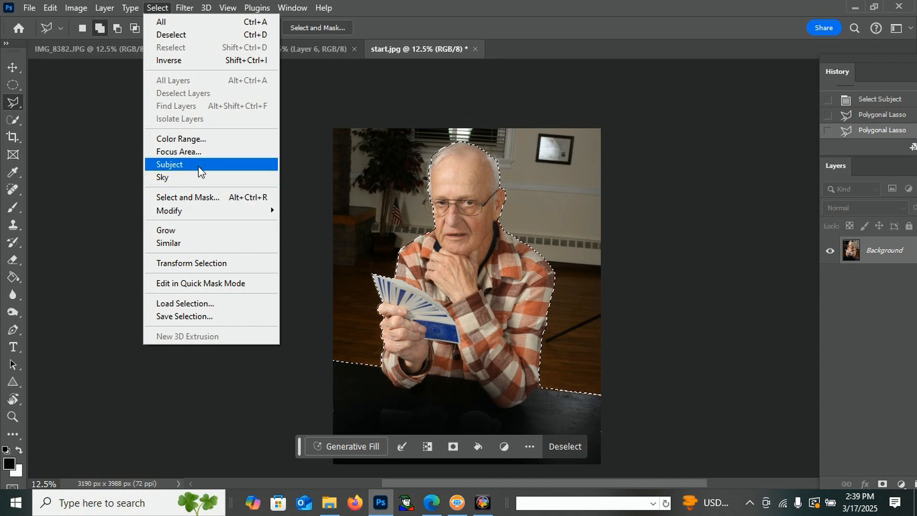
mouse_move(197, 211)
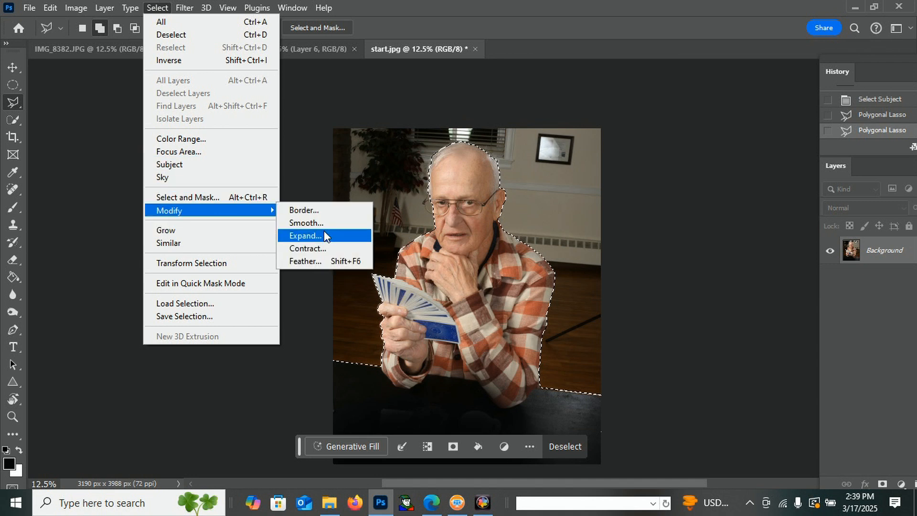
left_click(315, 249)
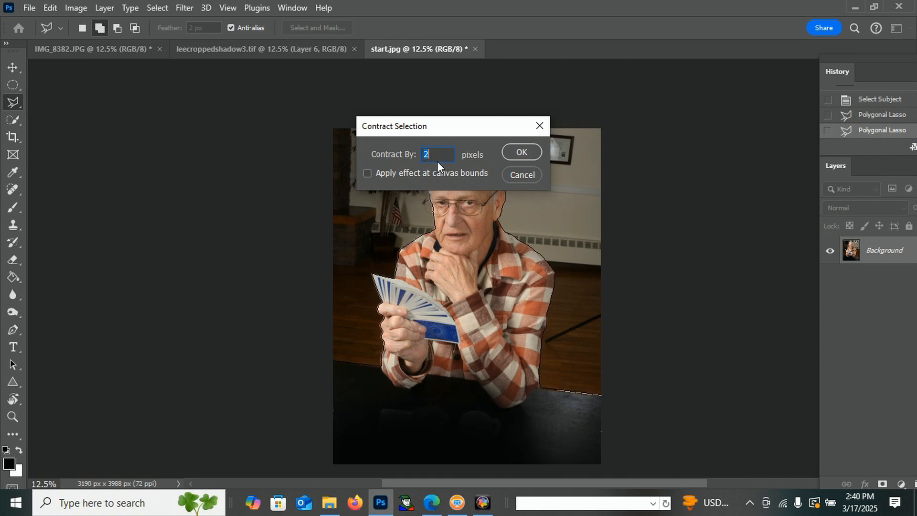
left_click(522, 152)
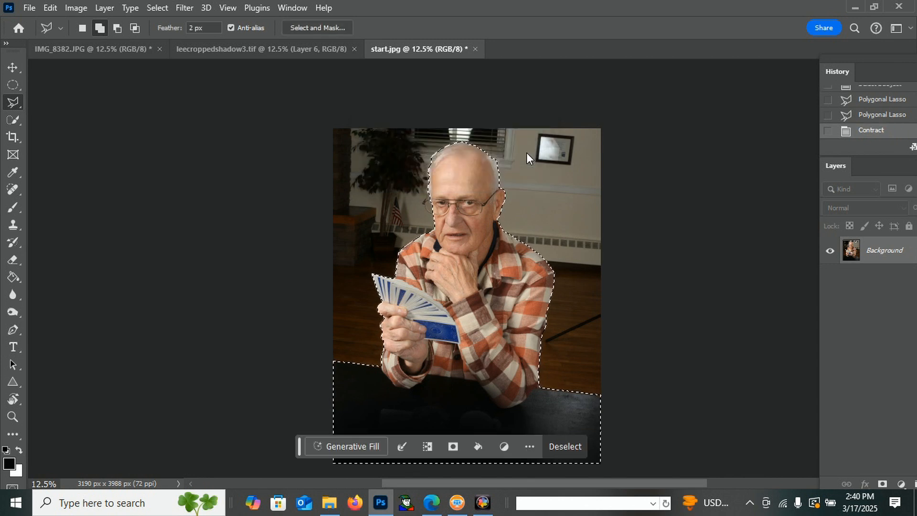
scroll(235, 63, "up", 1)
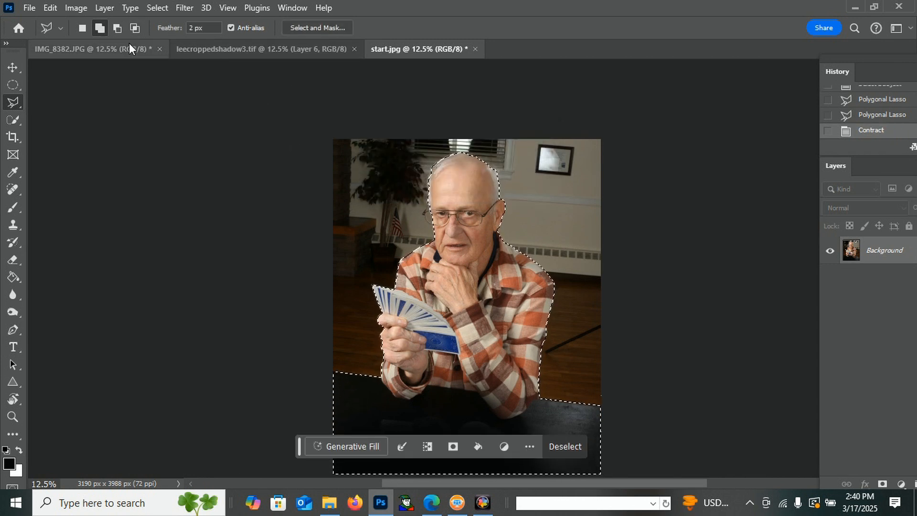
Feather the contracted selection with a radius of 2 pixels.
left_click(157, 8)
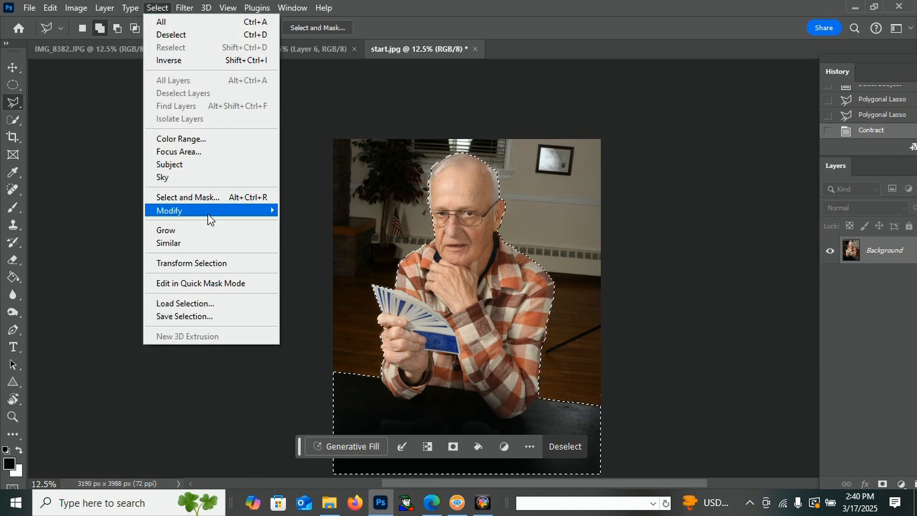
mouse_move(210, 212)
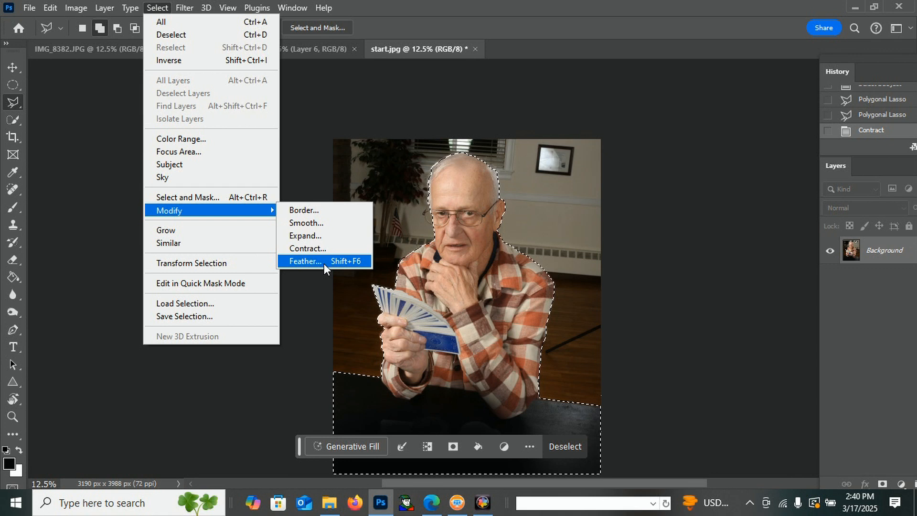
left_click(324, 263)
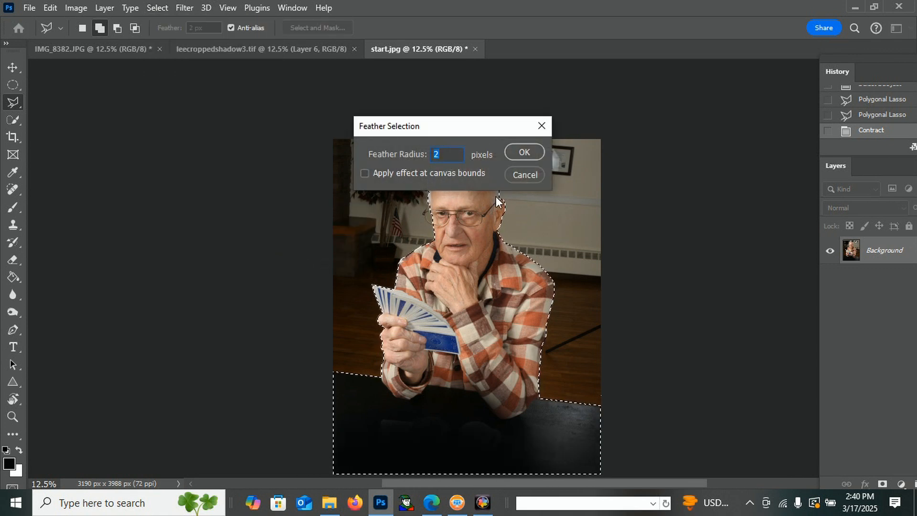
left_click(530, 153)
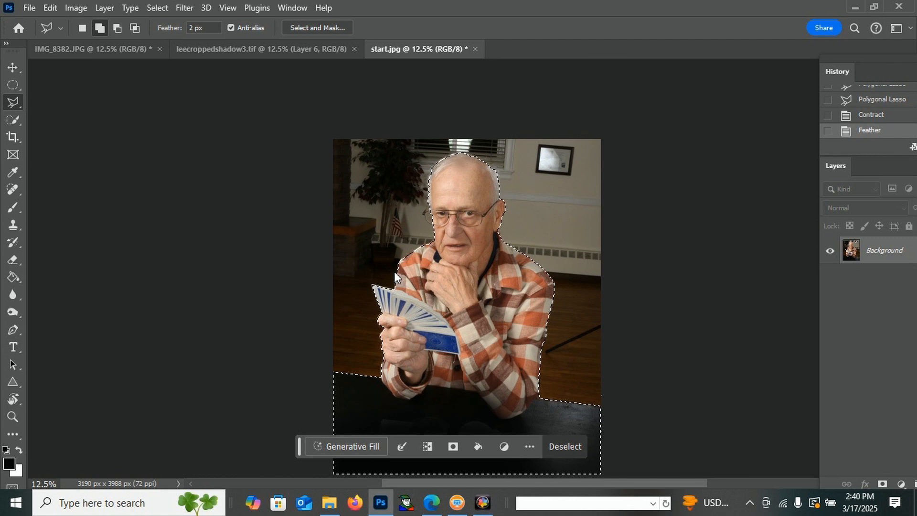
Convert the locked Background into a regular layer and cut away everything outside the selected man and table.
left_click(156, 7)
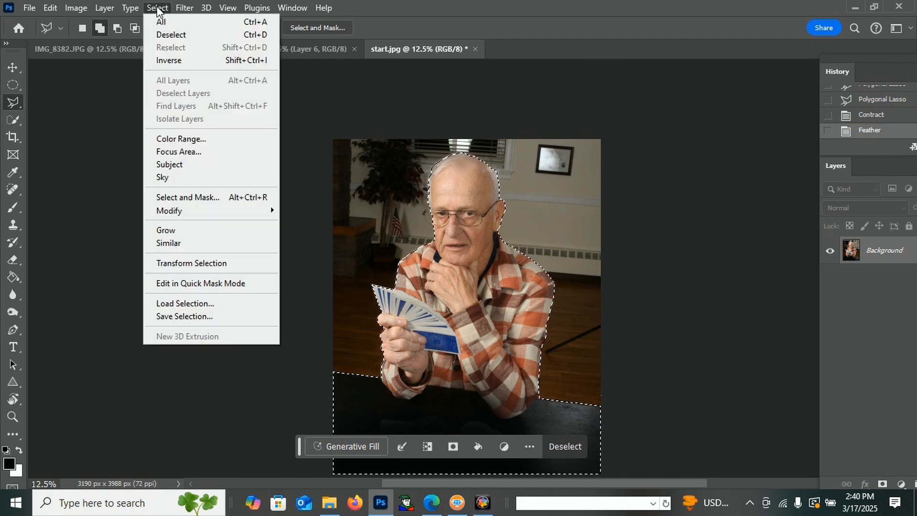
left_click(168, 60)
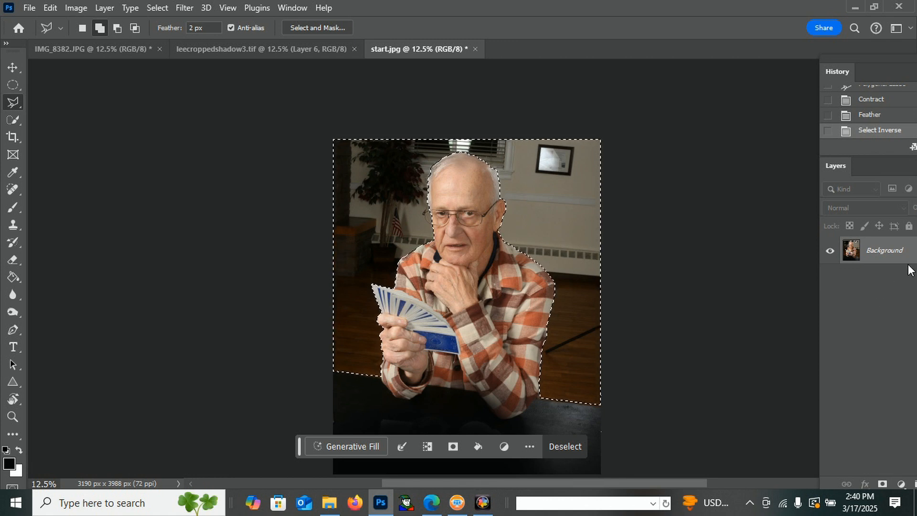
double_click(885, 250)
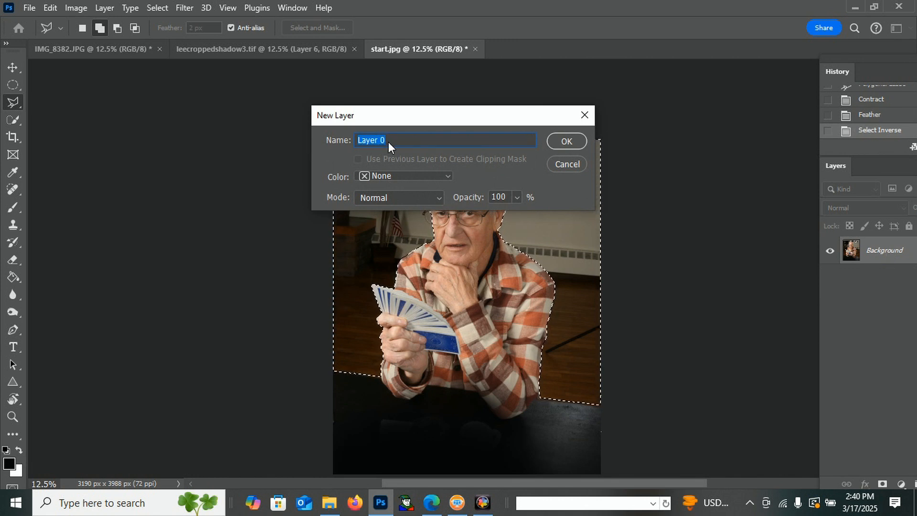
left_click(570, 141)
scroll(793, 323, "up", 1)
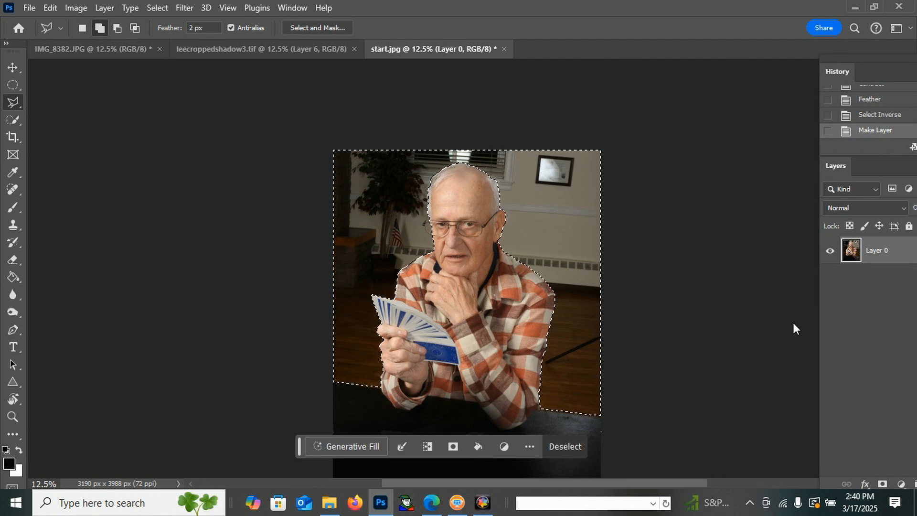
key("ctrl+x")
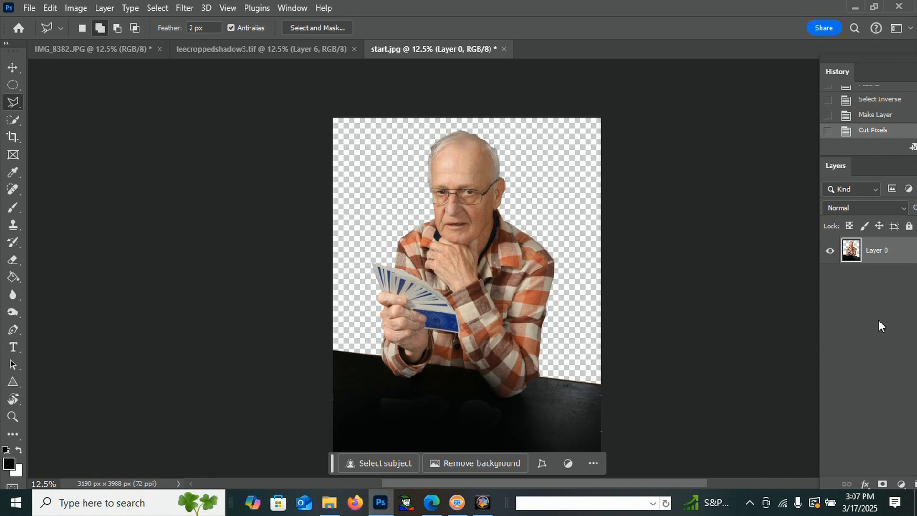
Add two empty layers and move the layer with the man to the top of the layer stack.
left_click_drag(882, 164, 746, 138)
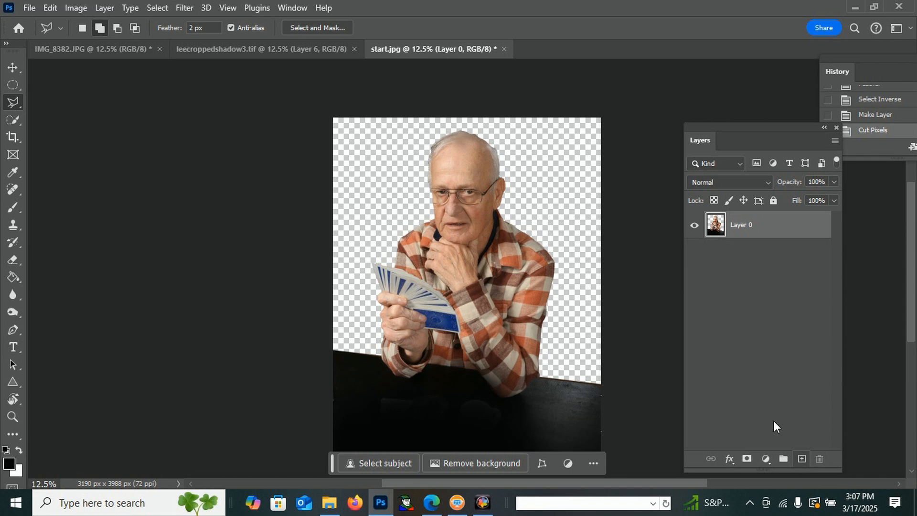
left_click(802, 459)
left_click(802, 459)
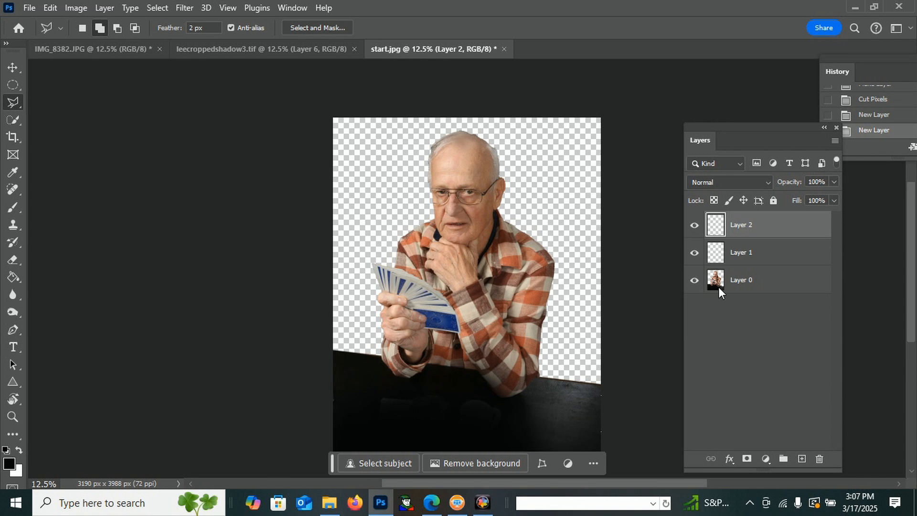
left_click_drag(778, 283, 773, 218)
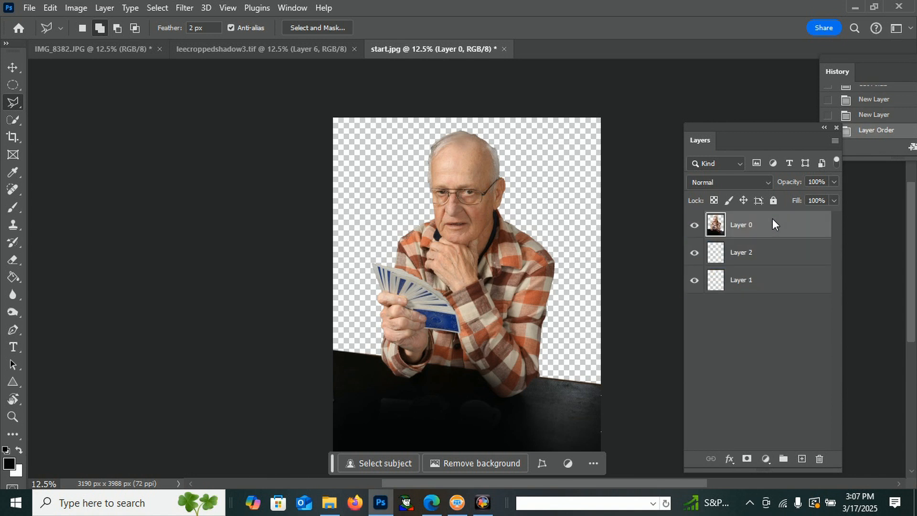
Rename the layers from top to bottom as main image, glow and background.
double_click(742, 227)
double_click(738, 257)
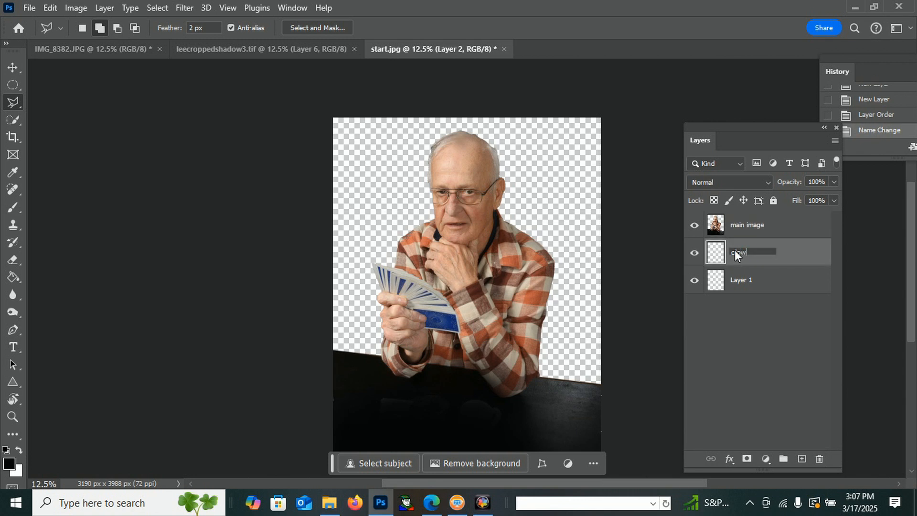
key("Return")
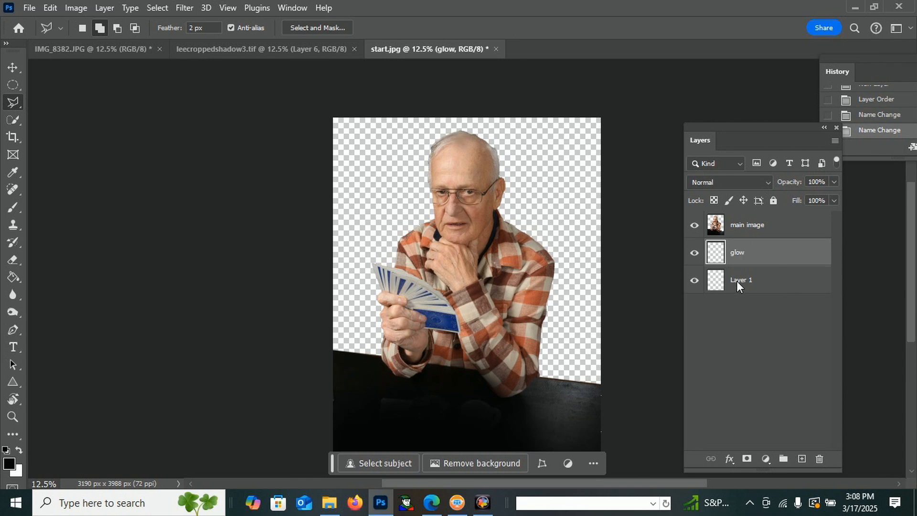
double_click(736, 280)
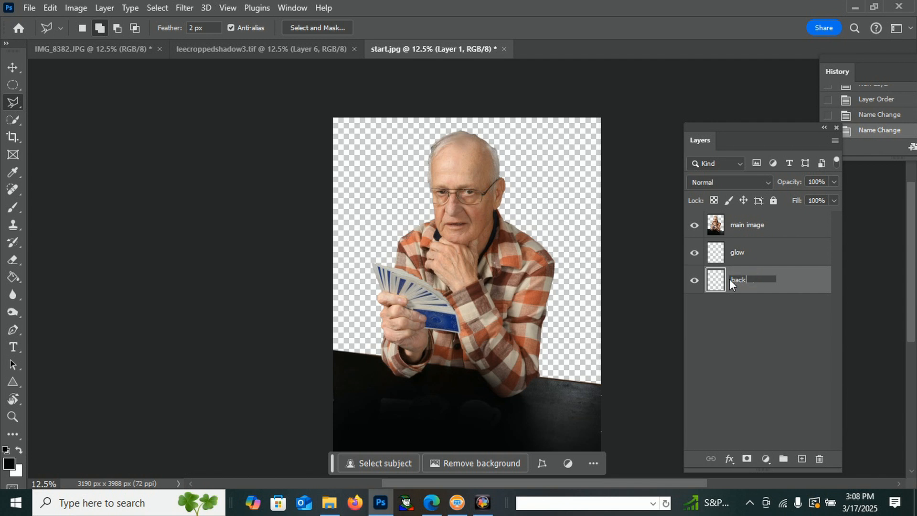
type("background")
key("Return")
scroll(652, 289, "up", 1)
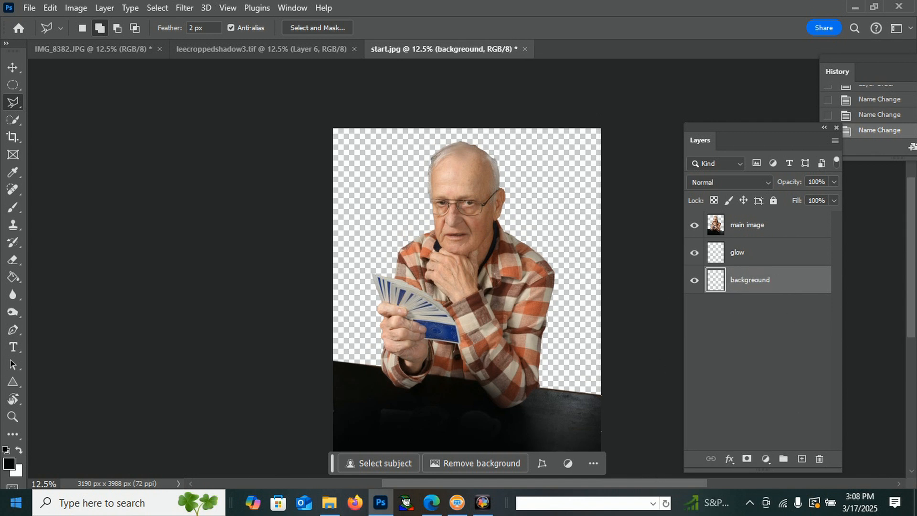
Fill the background layer with the black foreground color using the Paint Bucket.
scroll(201, 309, "down", 1)
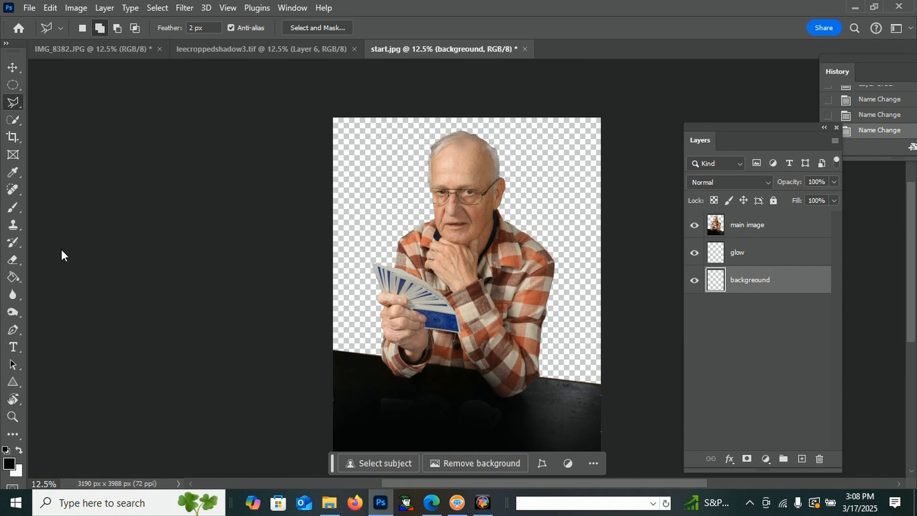
left_click(13, 277)
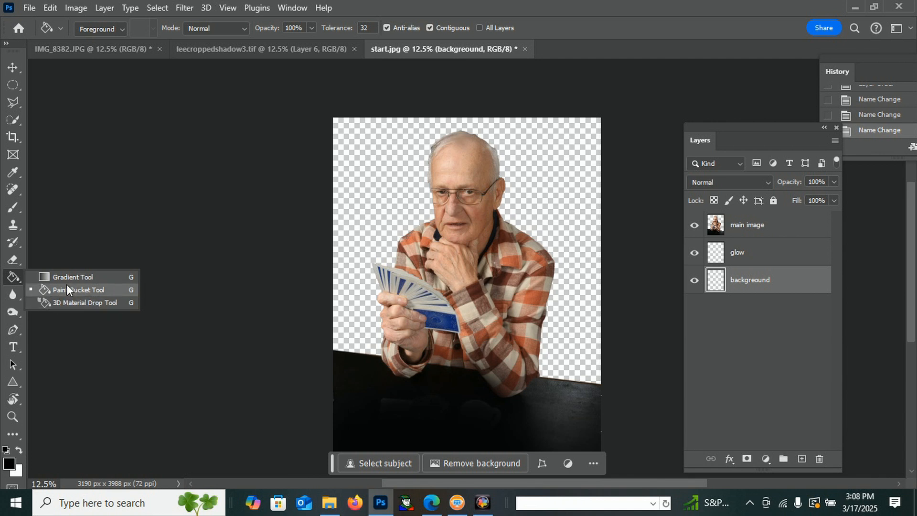
left_click(89, 291)
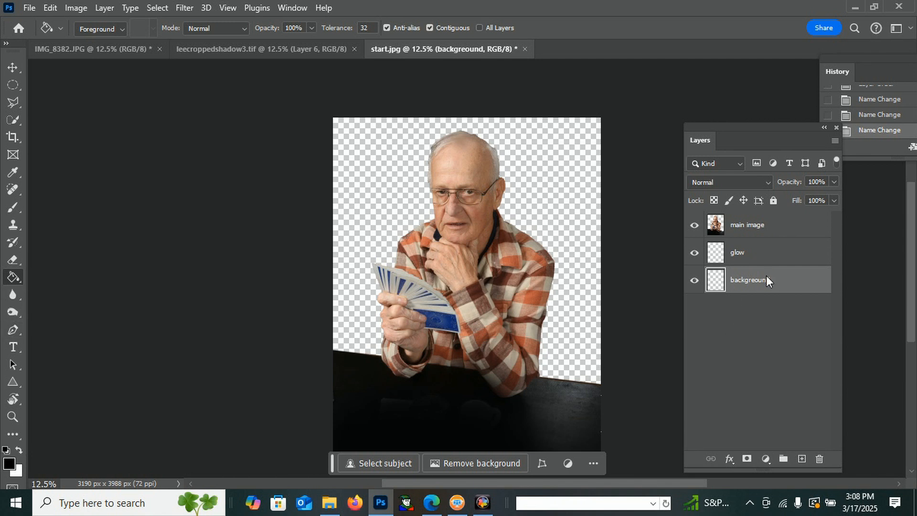
left_click(383, 178)
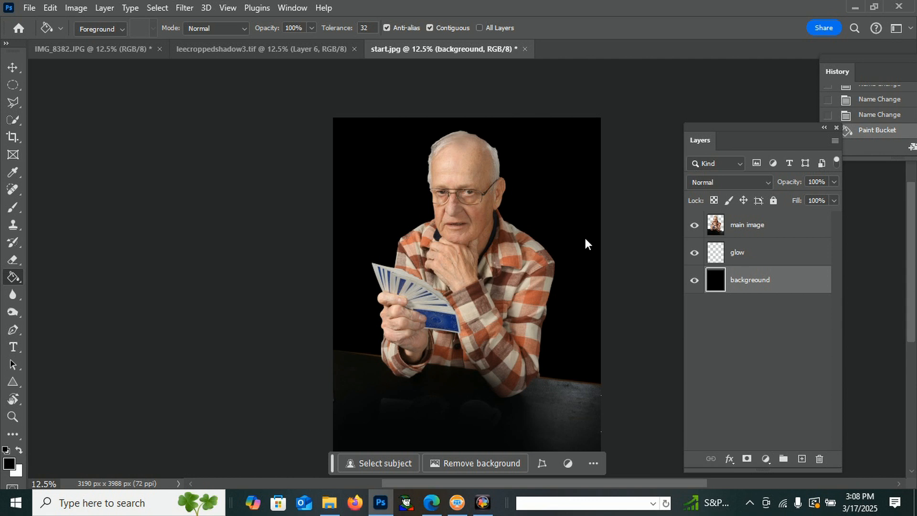
Ready a soft white Brush on the glow layer and enlarge it to 2600 px.
left_click(761, 261)
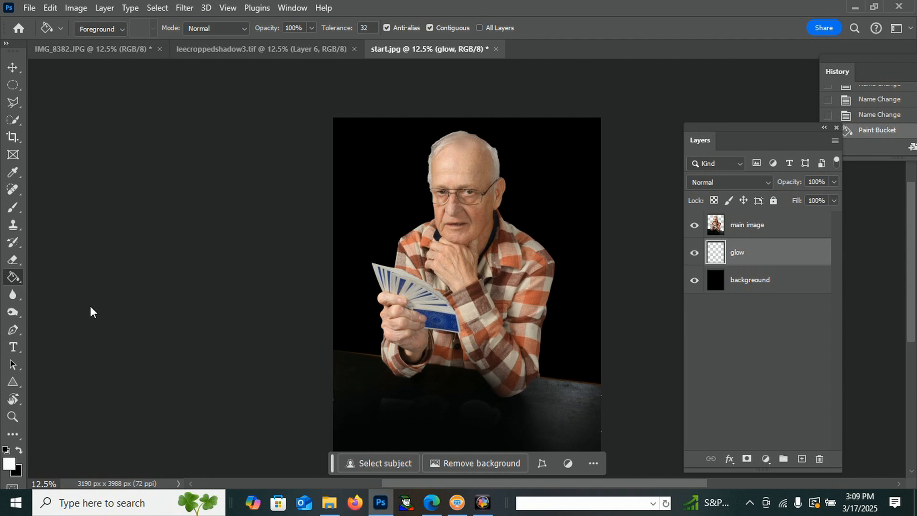
left_click(15, 211)
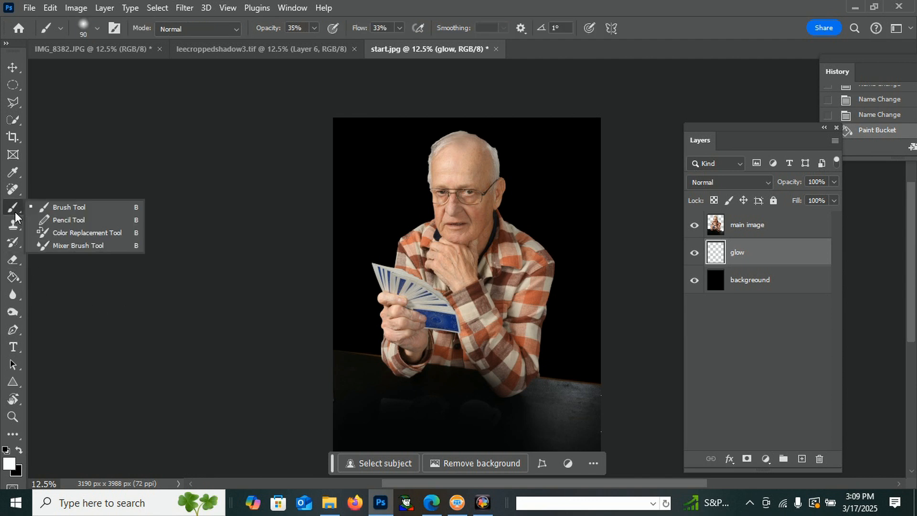
left_click(77, 208)
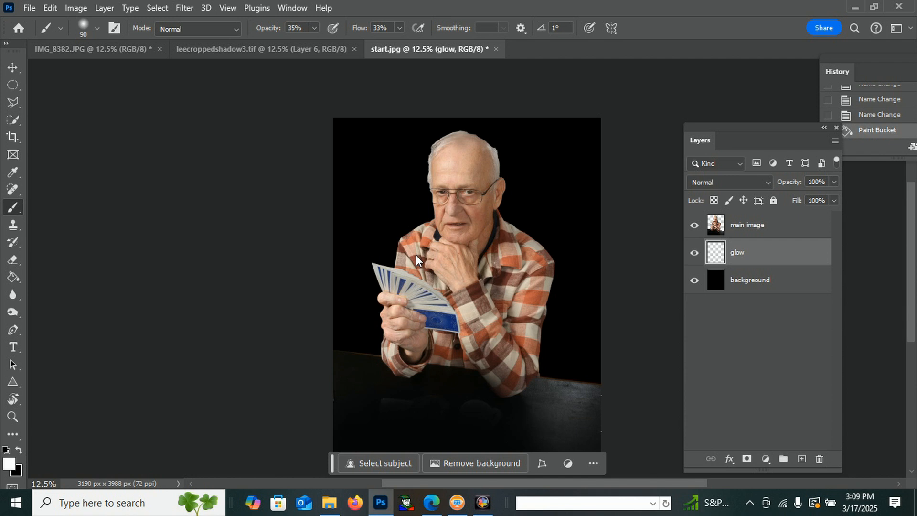
key("bracketright")
key("bracketright")
key("bracketright")
key("bracketright")
key("bracketright")
key("bracketright")
key("bracketright")
key("bracketright")
key("bracketright")
key("bracketright")
key("bracketright")
Build up a soft white glow behind the man on the glow layer with several brush dabs at 35% opacity.
left_click_drag(458, 279, 454, 275)
left_click(442, 271)
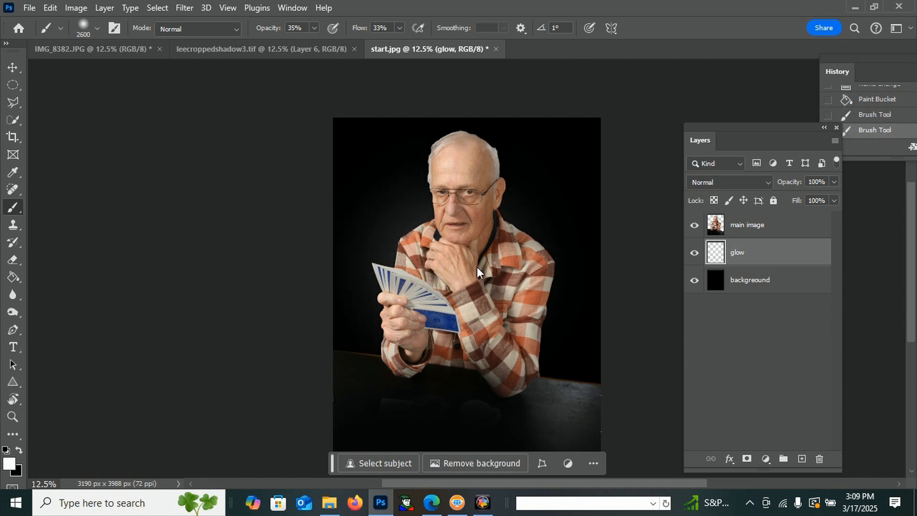
left_click(478, 269)
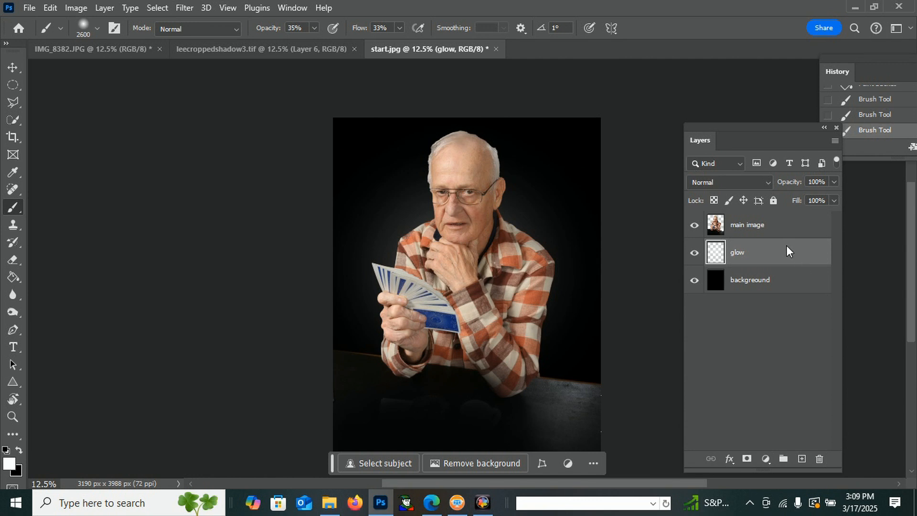
left_click(477, 268)
left_click(471, 262)
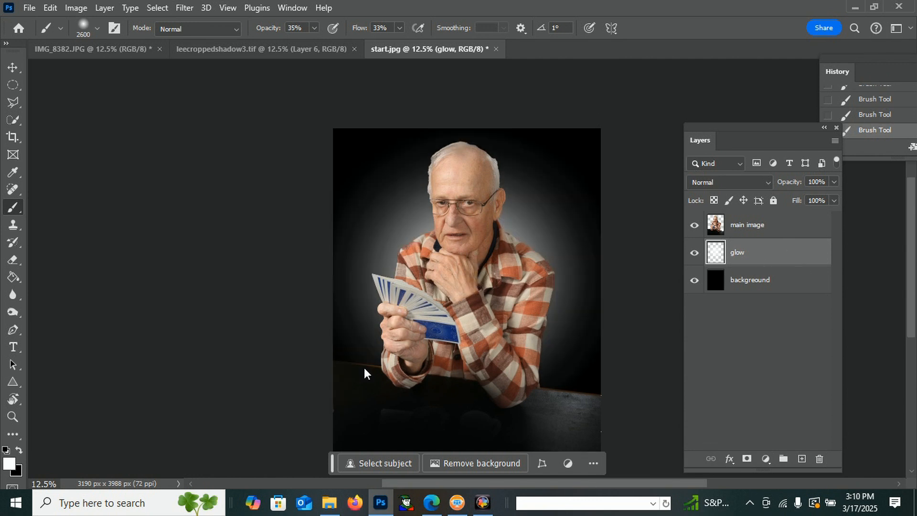
scroll(364, 372, "up", 1)
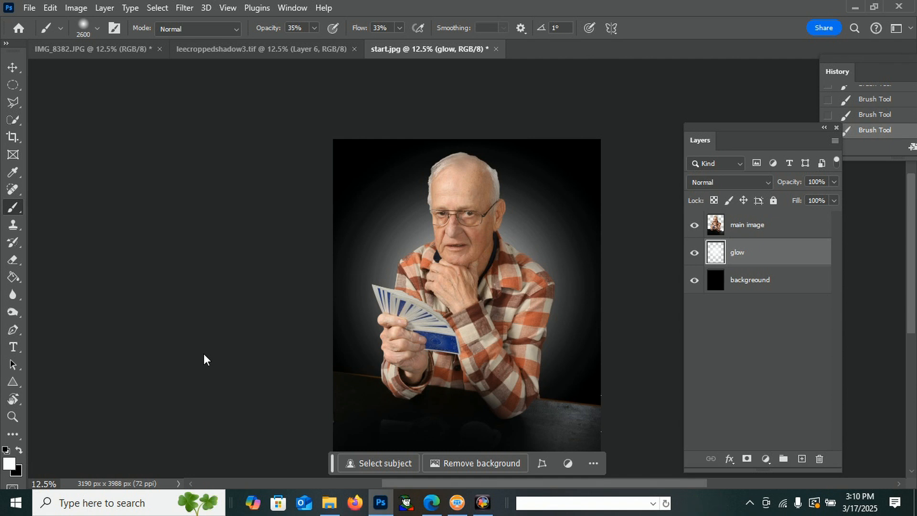
scroll(213, 351, "down", 2)
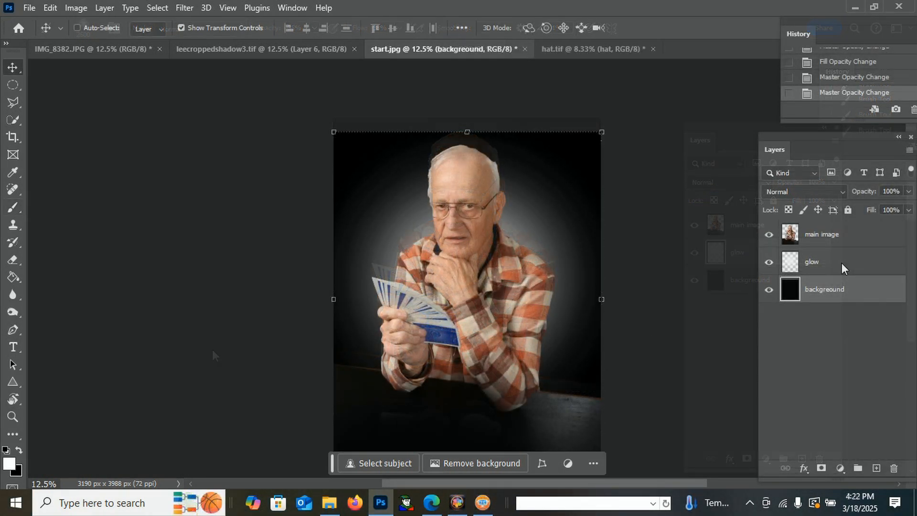
Try out different opacity levels on the glow layer and bring it back to 100%.
left_click(841, 270)
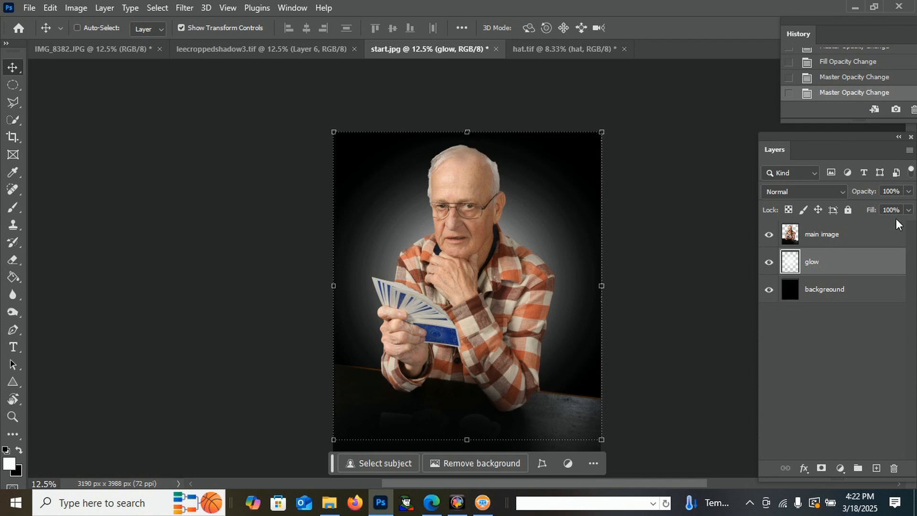
left_click(908, 196)
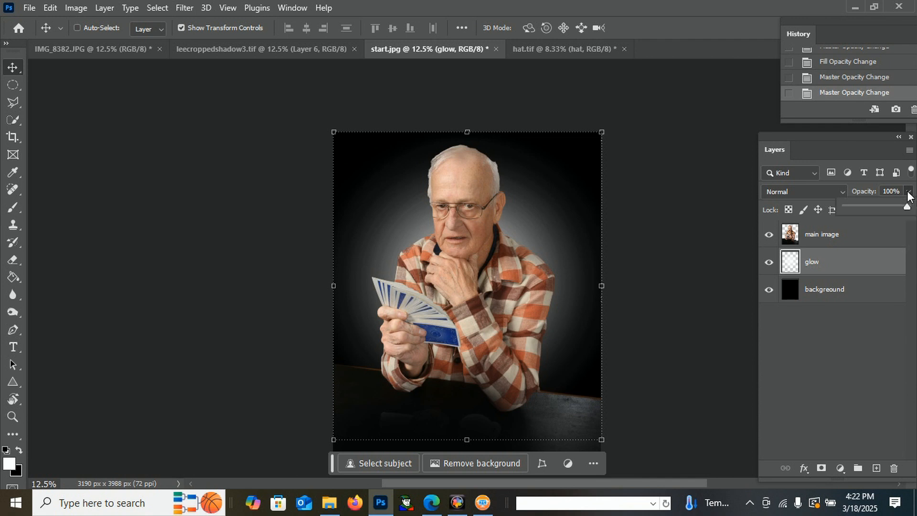
mouse_move(908, 207)
left_mouse_down()
mouse_move(885, 210)
mouse_move(916, 207)
left_mouse_up()
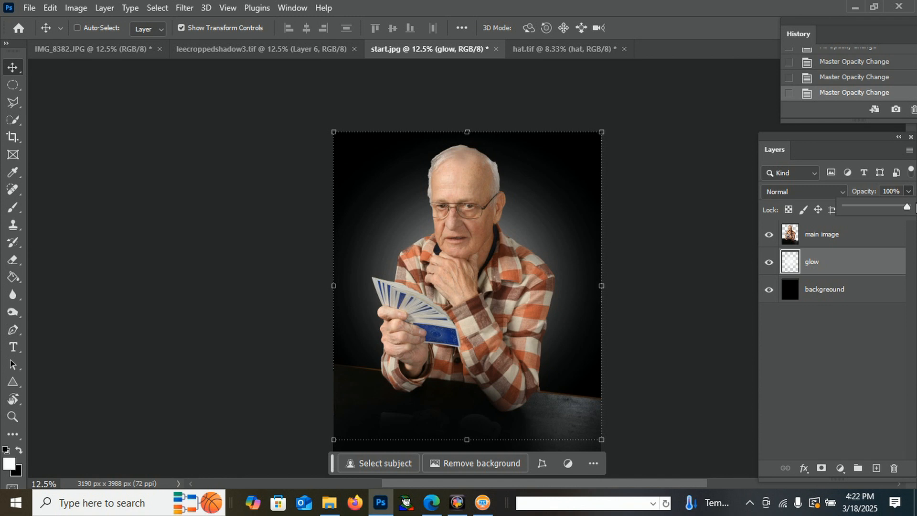
mouse_move(911, 213)
left_mouse_down()
mouse_move(886, 211)
mouse_move(902, 212)
left_mouse_up()
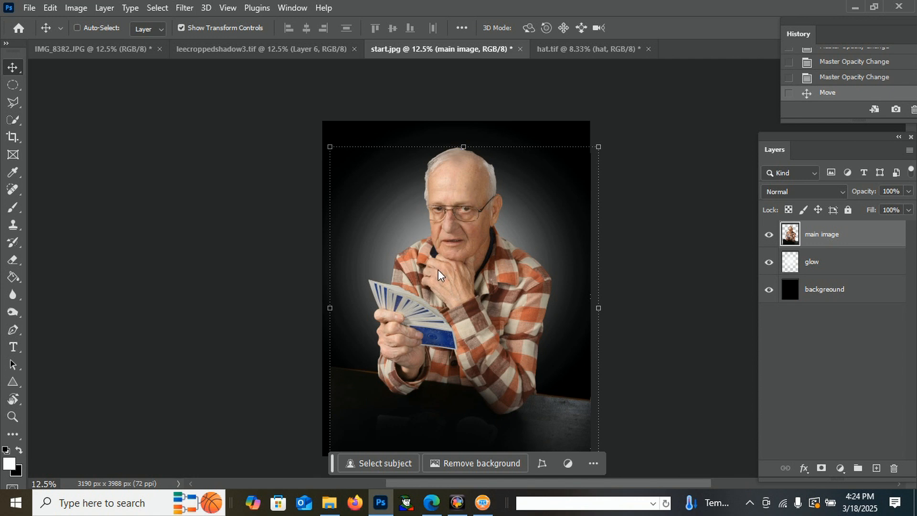
Copy the hat layer from hat.tif onto the man's head in start.jpg, using a temporarily floating window for hat.tif.
scroll(437, 269, "up", 2)
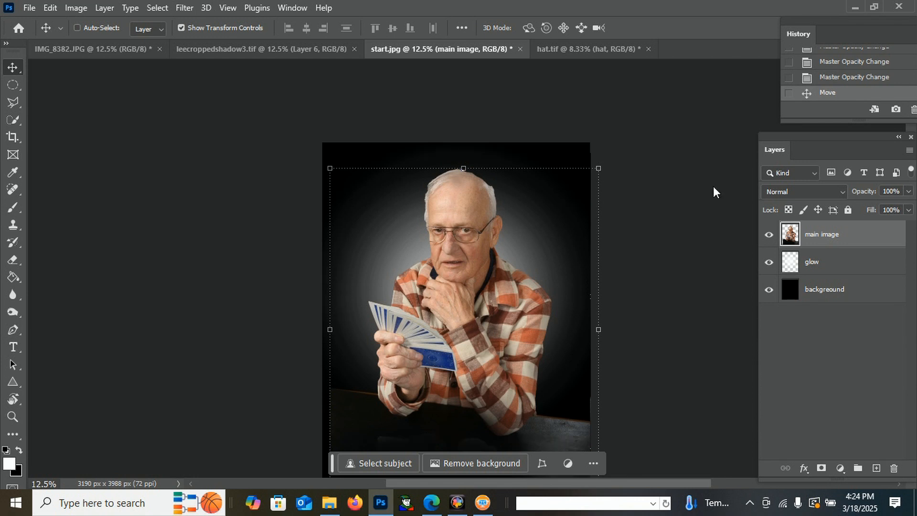
scroll(713, 186, "down", 2)
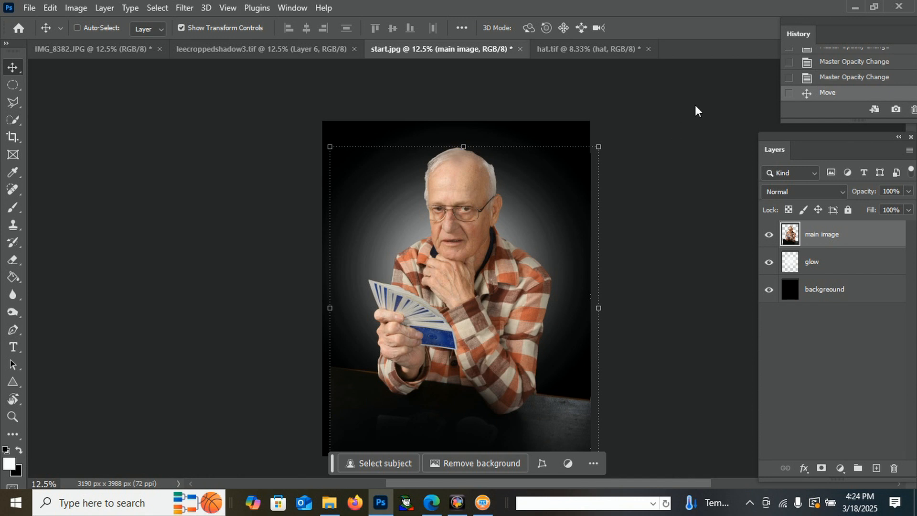
left_click(608, 55)
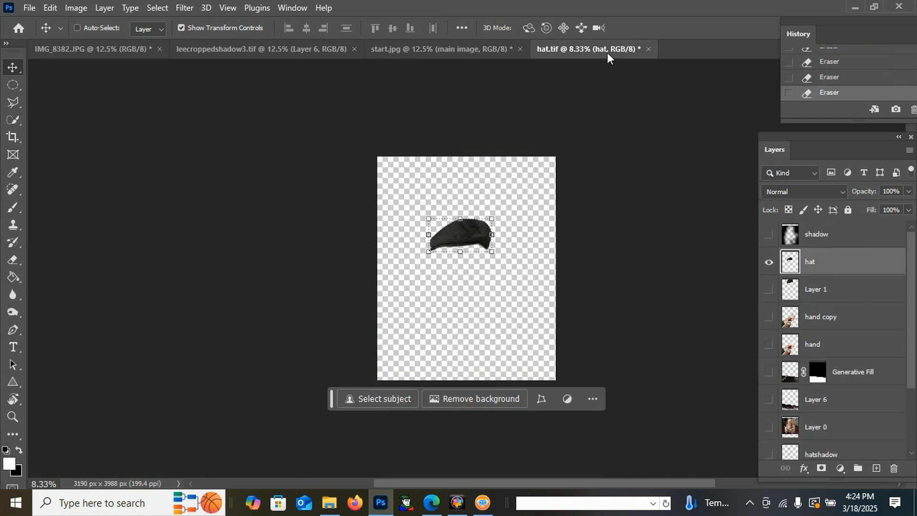
left_click_drag(573, 50, 590, 94)
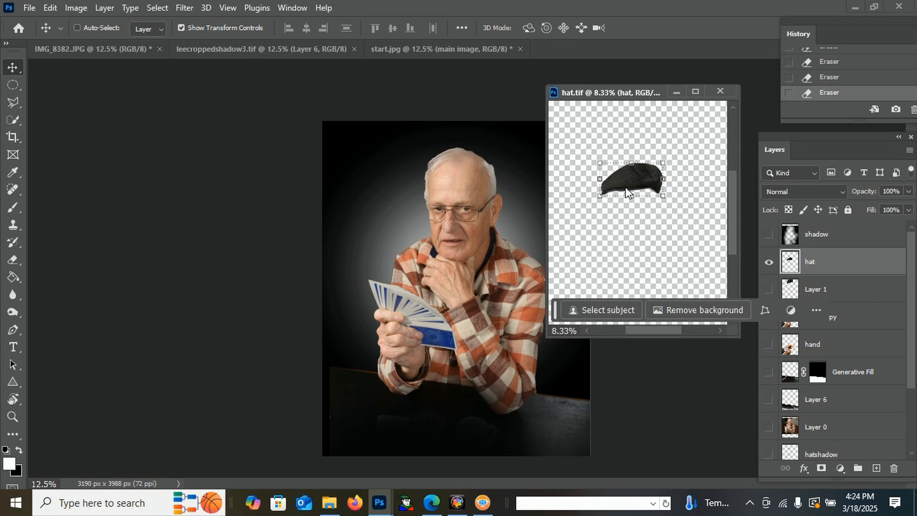
left_click_drag(629, 179, 506, 181)
left_click_drag(455, 150, 451, 150)
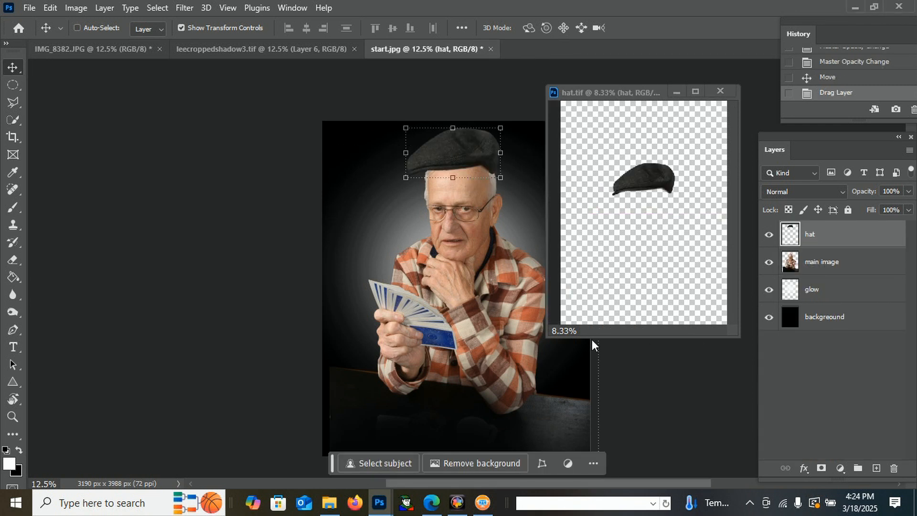
scroll(536, 291, "up", 1)
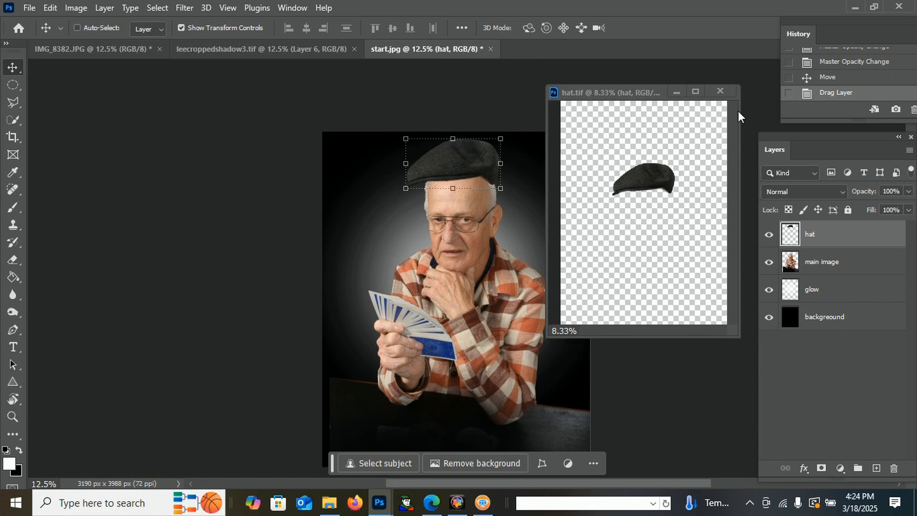
left_click_drag(649, 91, 645, 48)
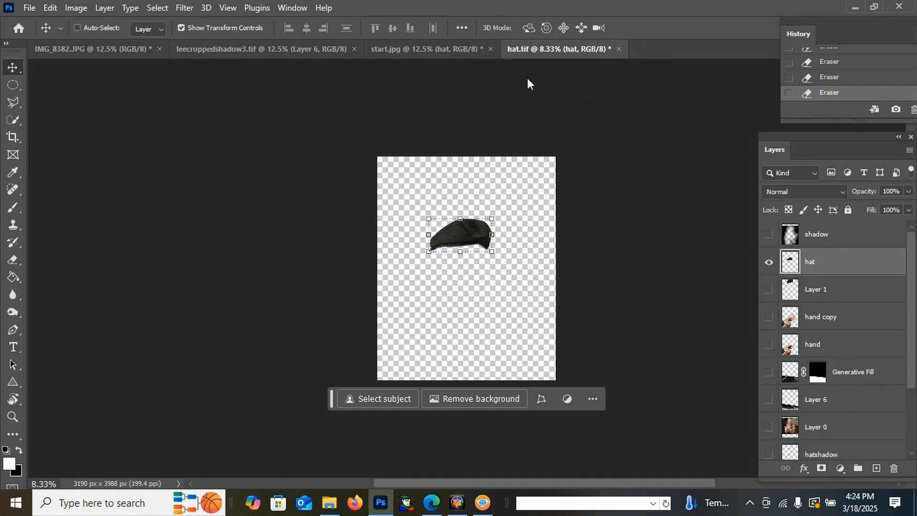
left_click(441, 54)
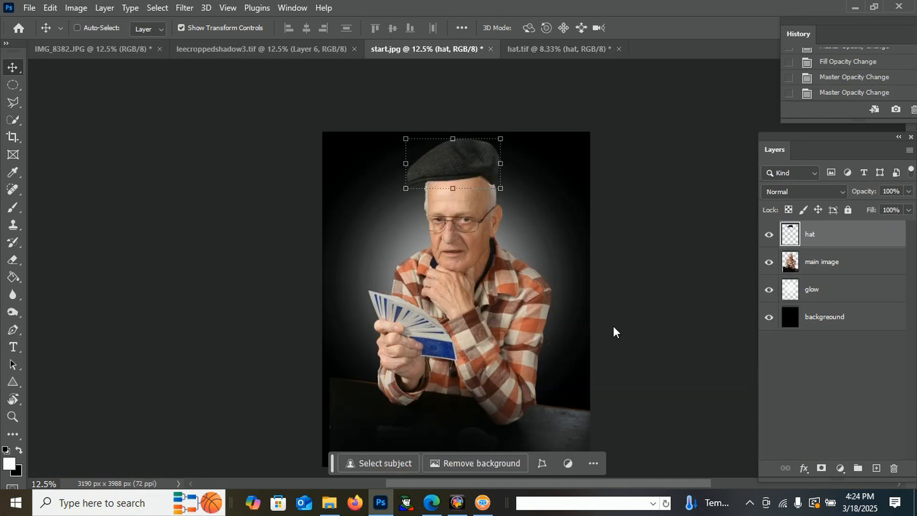
Move the hat down onto the man's forehead and shift it slightly right to fit his head.
left_click_drag(453, 164, 454, 180)
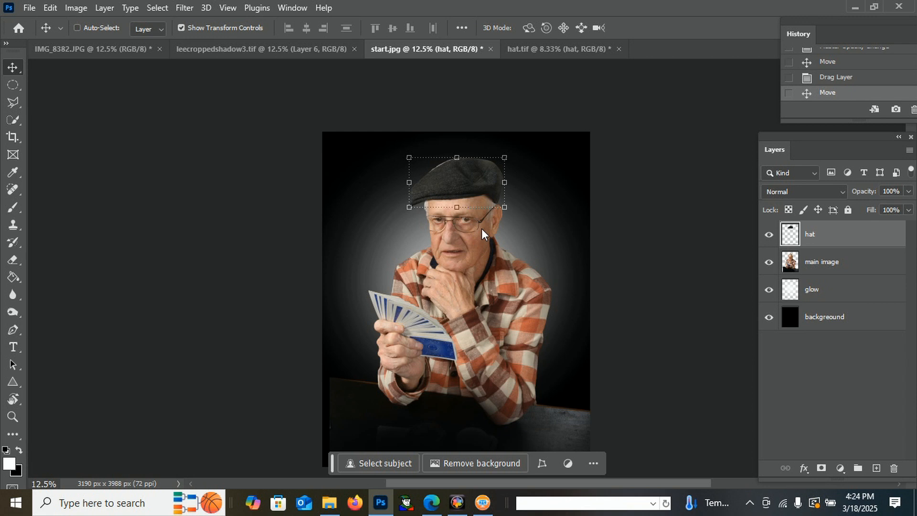
key("shift+Down")
key("shift+Down")
key("shift+Down")
key("shift+Down")
key("shift+Down")
key("shift+Down")
key("shift+Down")
key("shift+Down")
key("shift+Down")
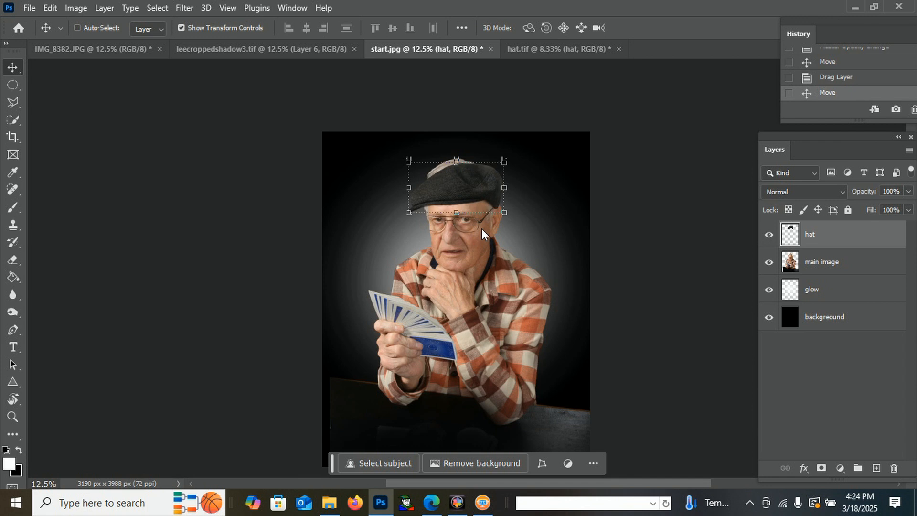
key("shift+Right")
key("shift+Right")
key("shift+Right")
key("shift+Right")
key("shift+Right")
key("shift+Right")
key("shift+Right")
key("shift+Right")
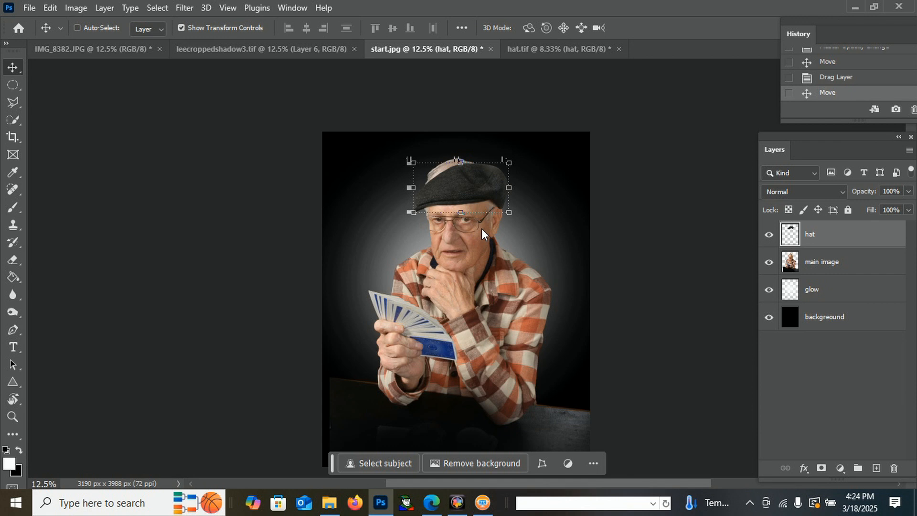
Fine-tune the hat's fit on the head by nudging it slightly left and up.
key("ctrl+plus")
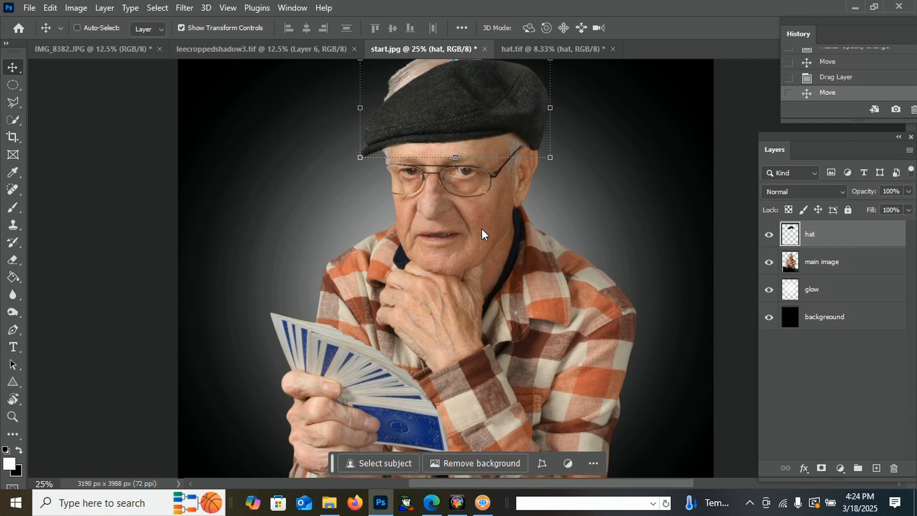
key("shift+Left")
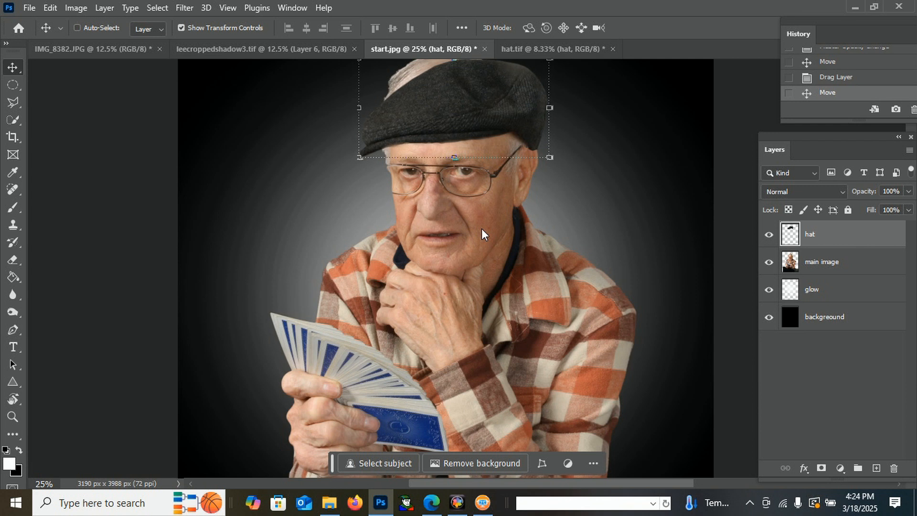
key("shift+Up")
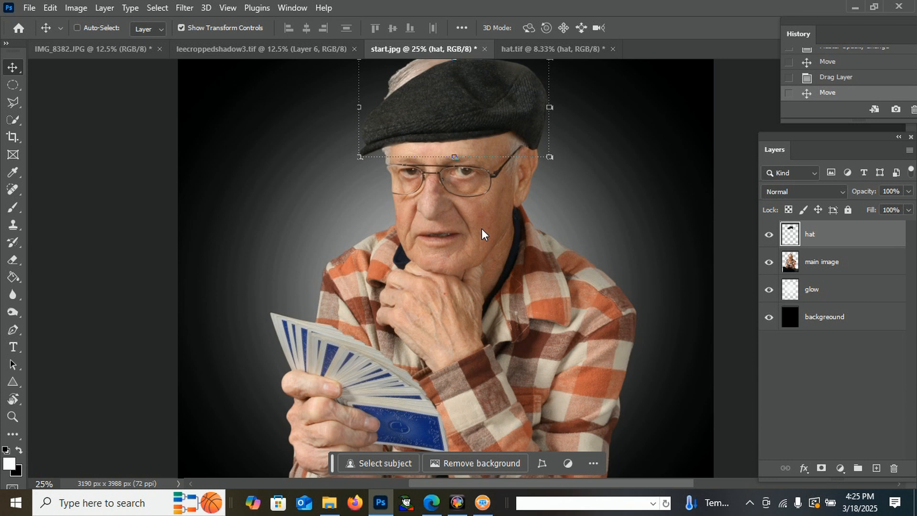
key("shift+Up")
key("shift+Up")
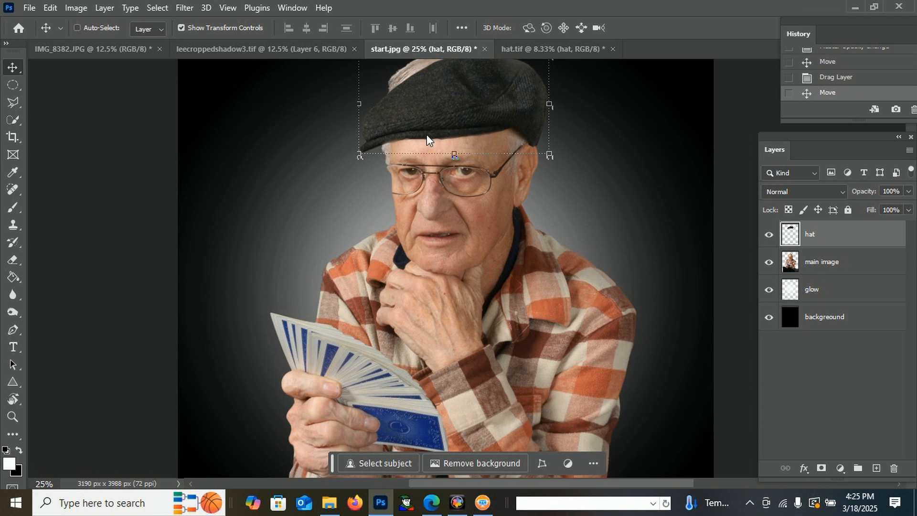
Outline the hair sticking out above the hat on the main image layer with the Polygonal Lasso and cut it away.
scroll(493, 185, "up", 2)
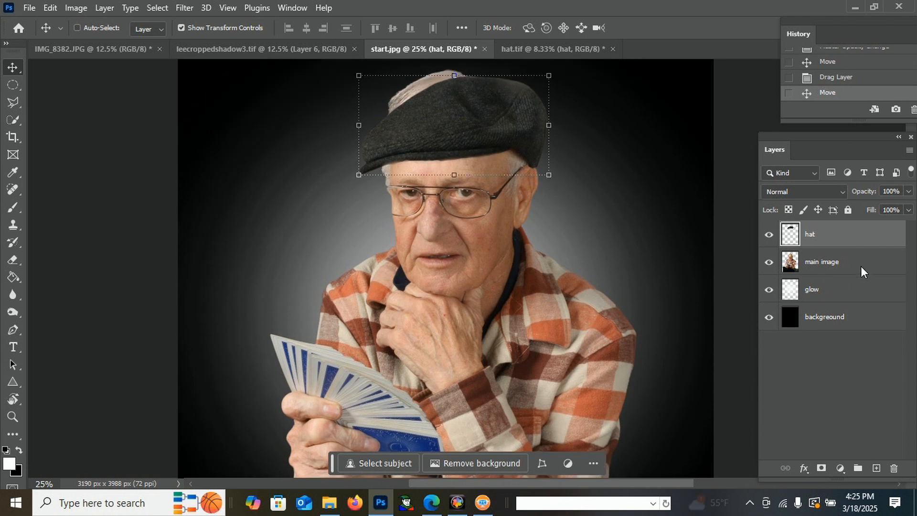
left_click(815, 258)
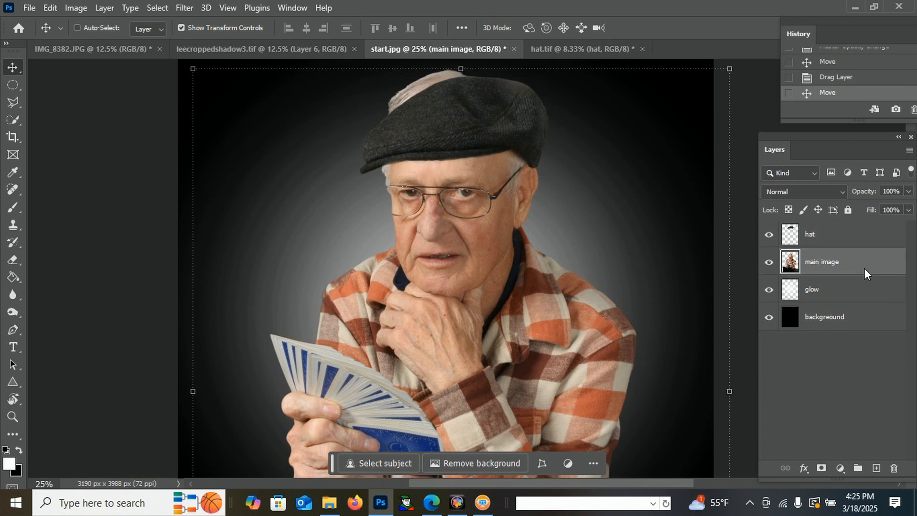
scroll(27, 91, "up", 1)
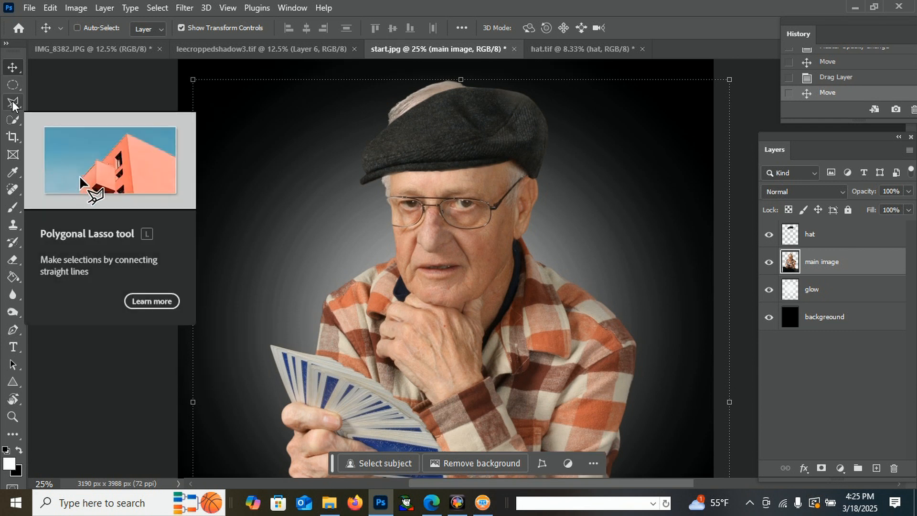
right_click(14, 104)
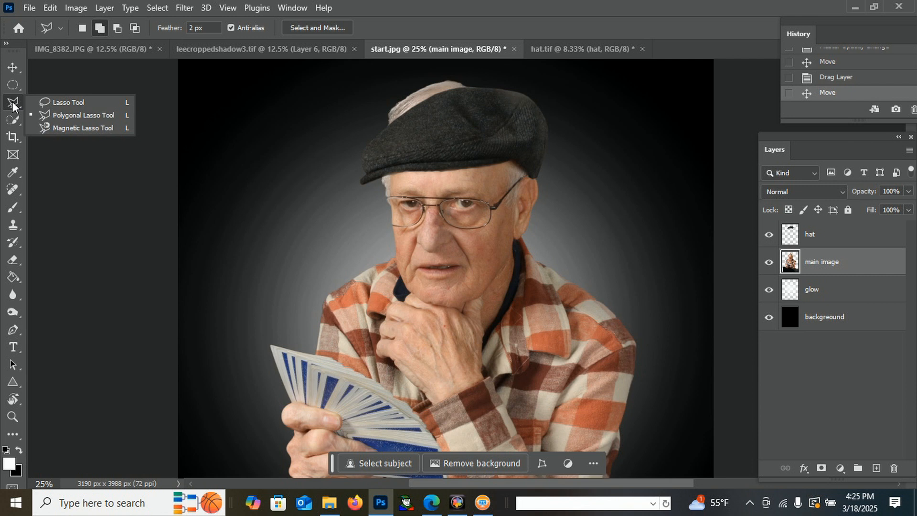
left_click(90, 116)
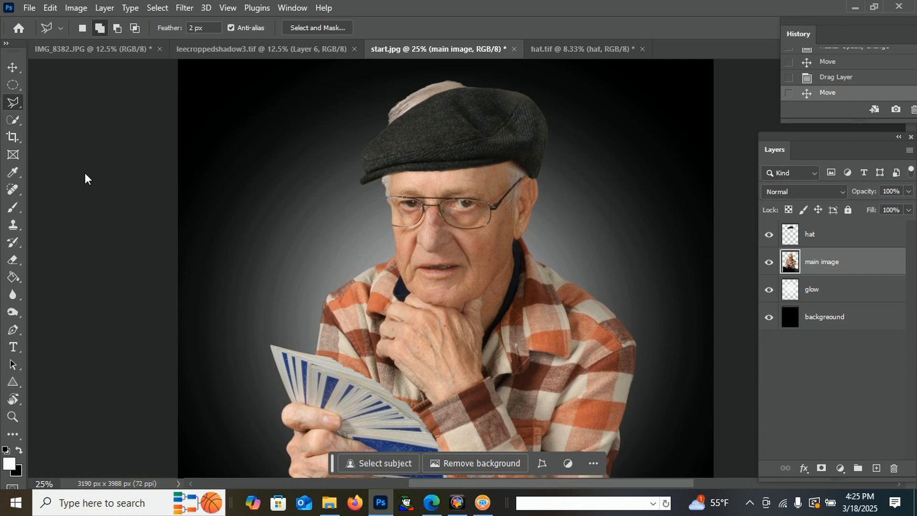
left_click(347, 177)
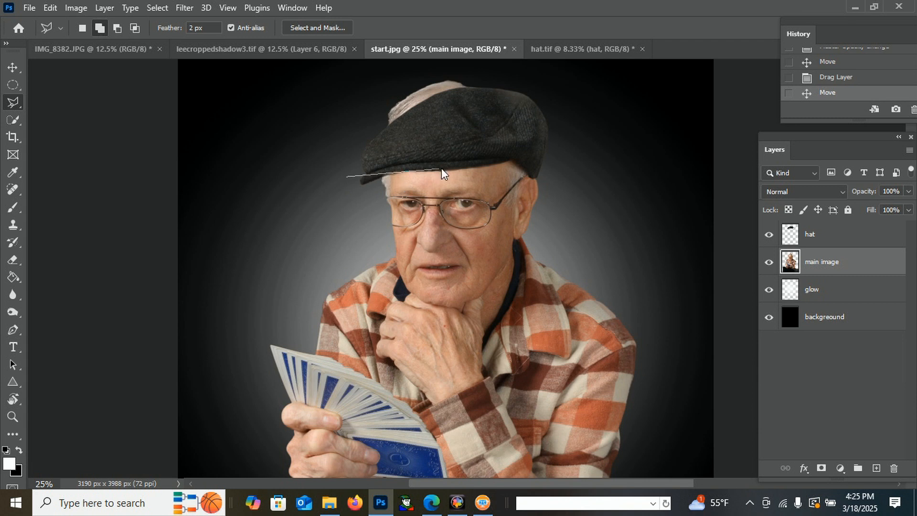
left_click(494, 78)
left_click(405, 70)
double_click(323, 147)
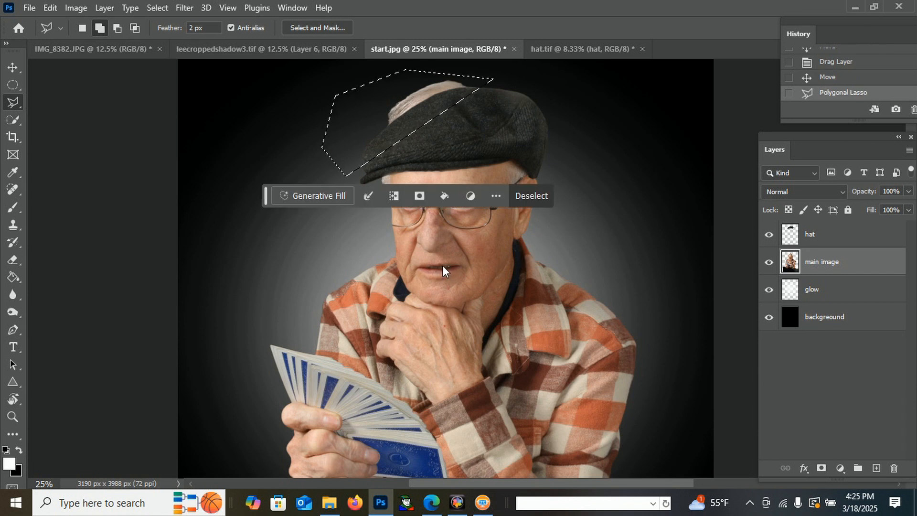
key("ctrl+x")
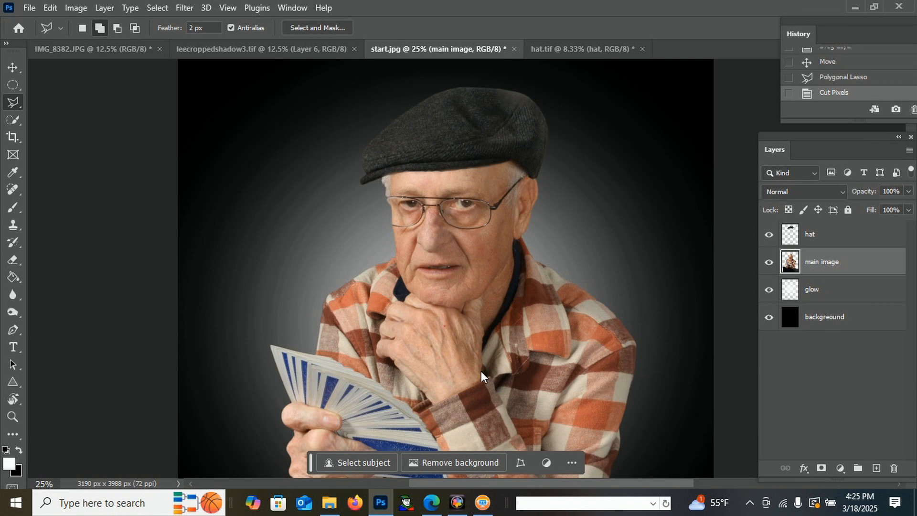
key("alt+Tab")
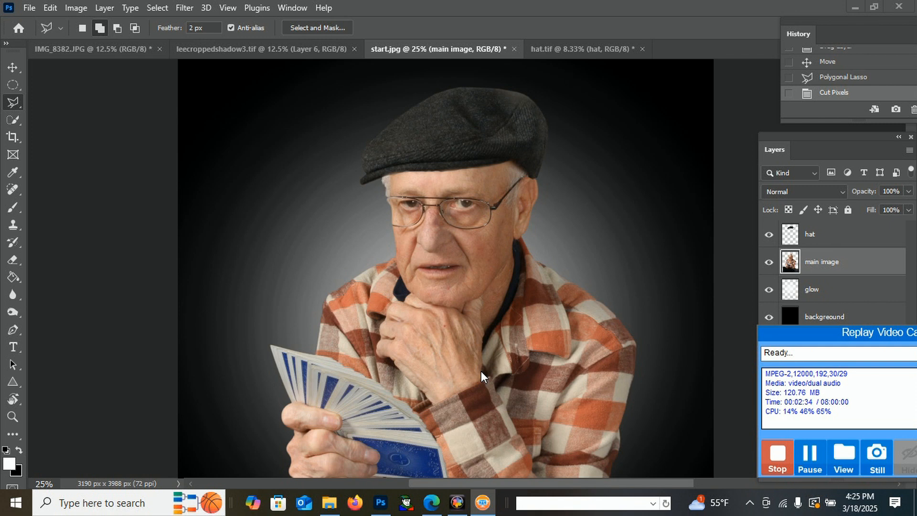
key("alt+Tab")
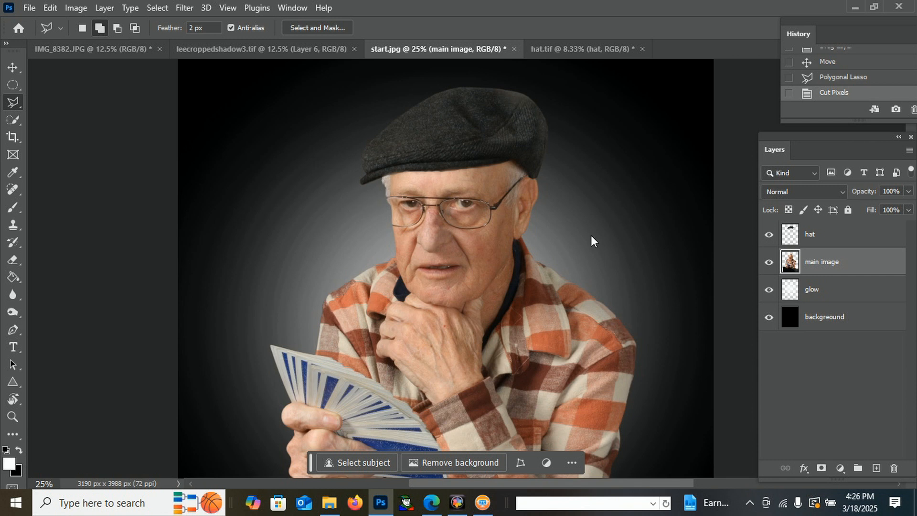
Add a layer named "hat shadow" above the main image layer and set up a soft black 88 px Brush.
left_click(876, 469)
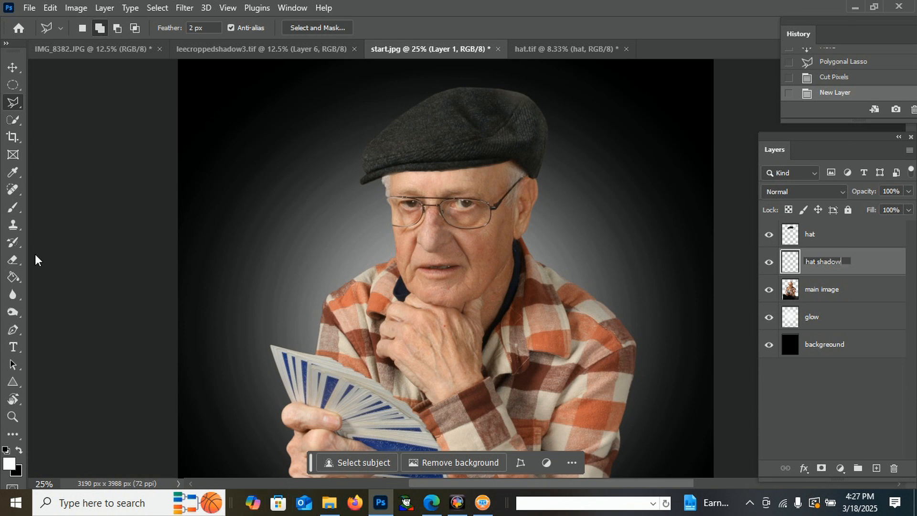
left_click(13, 209)
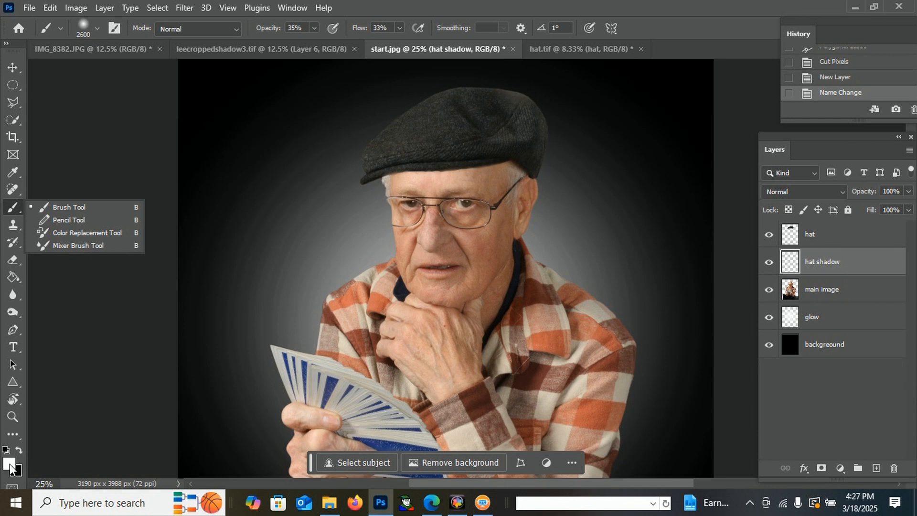
left_click(18, 449)
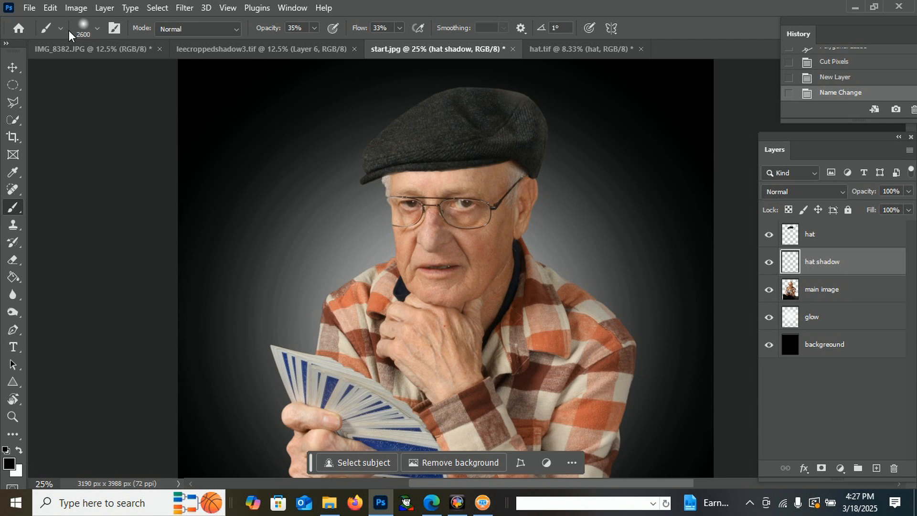
left_click(99, 30)
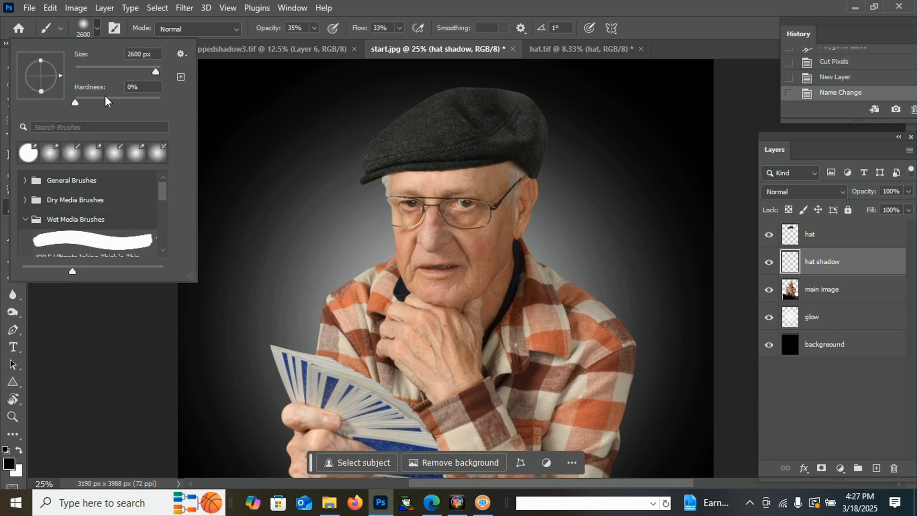
left_click_drag(155, 73, 112, 72)
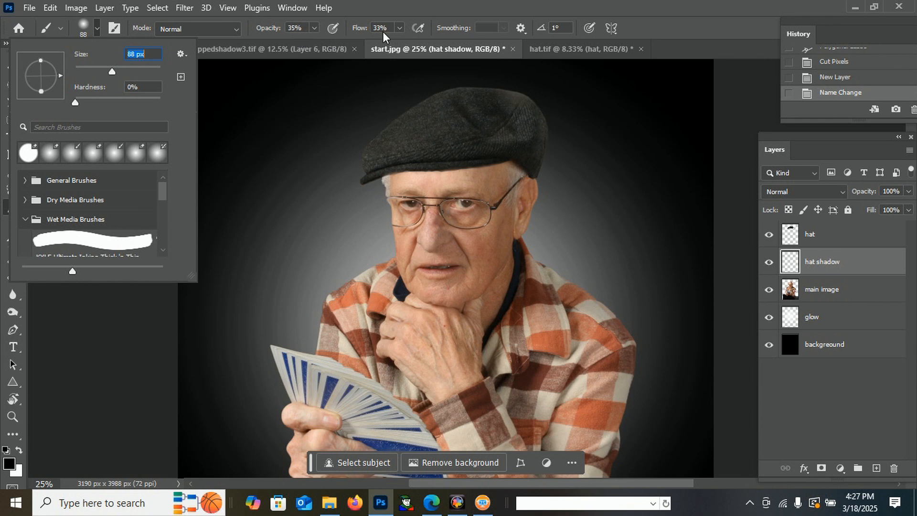
left_click(476, 165)
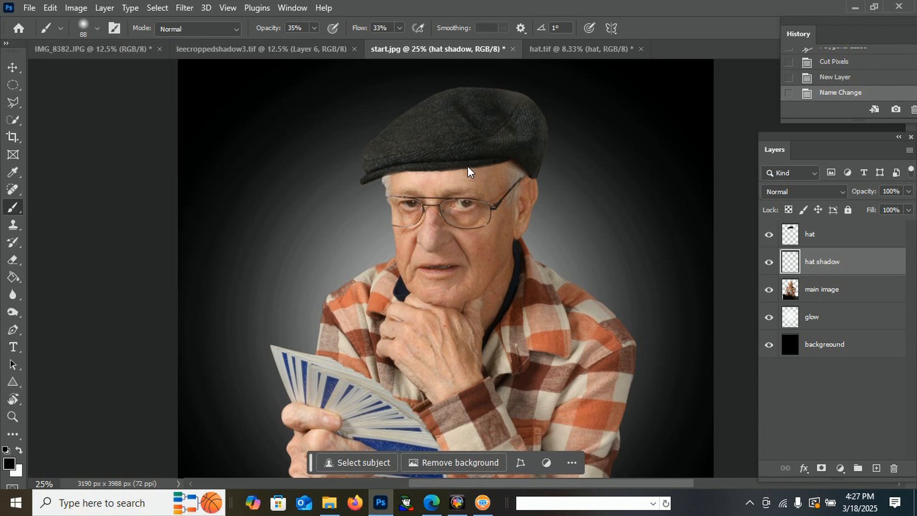
Paint a soft shadow across the forehead just beneath the hat's brim with several short brush strokes.
left_click_drag(407, 171, 385, 164)
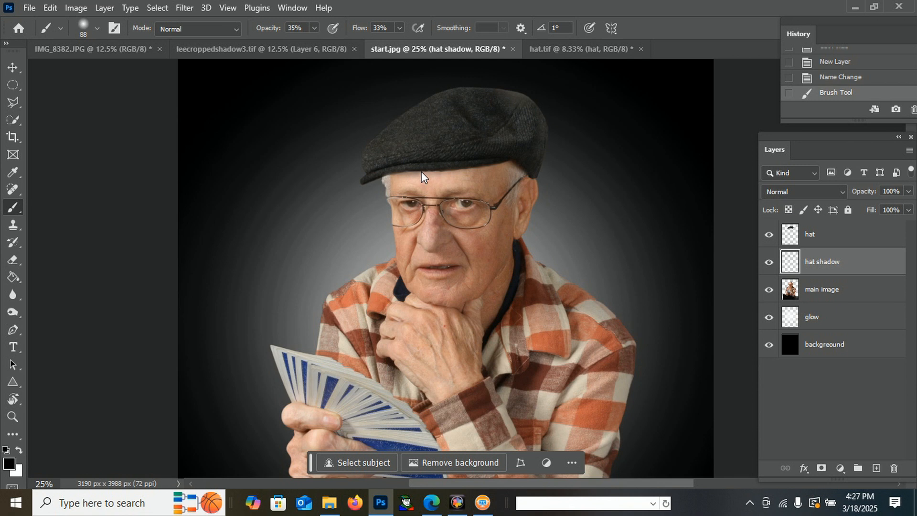
left_click_drag(446, 168, 478, 159)
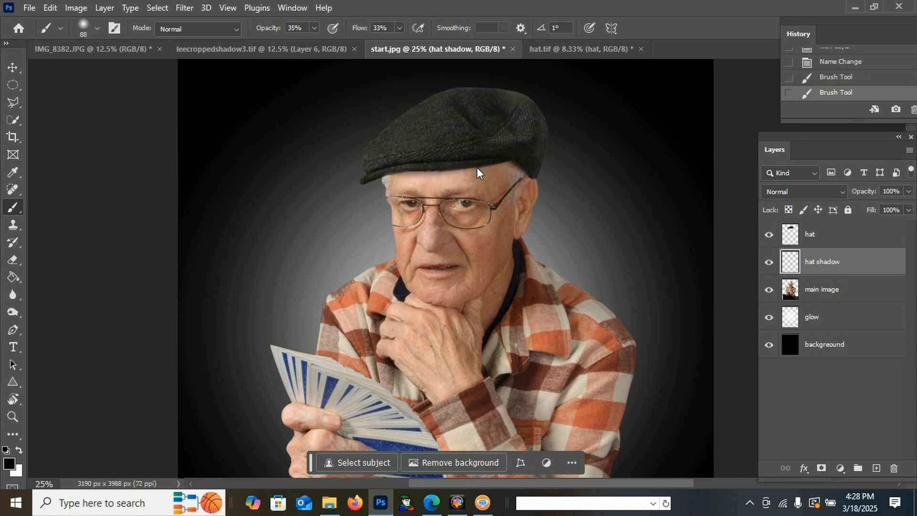
left_click_drag(425, 172, 383, 171)
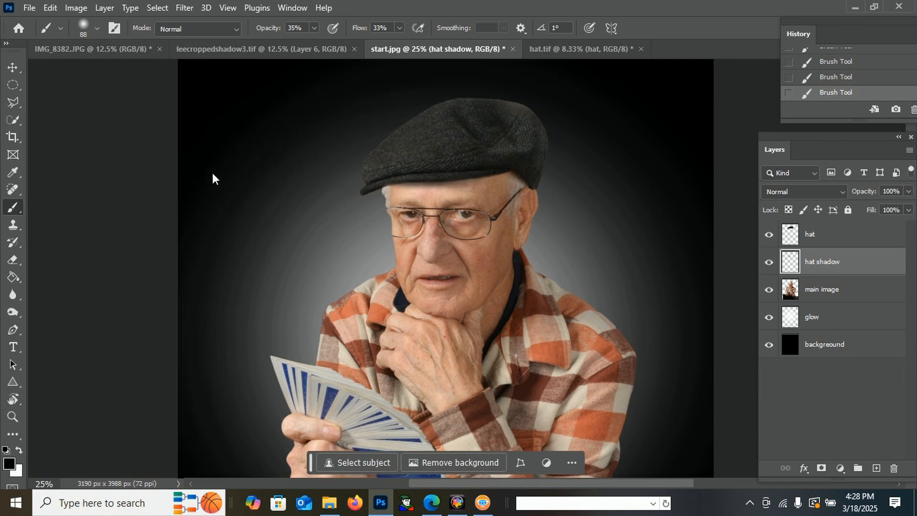
scroll(96, 211, "up", 2)
scroll(107, 178, "down", 1)
Try to trim the lower part of the forehead shadow with the hard 80 px Eraser, and undo the stroke.
left_click(15, 259)
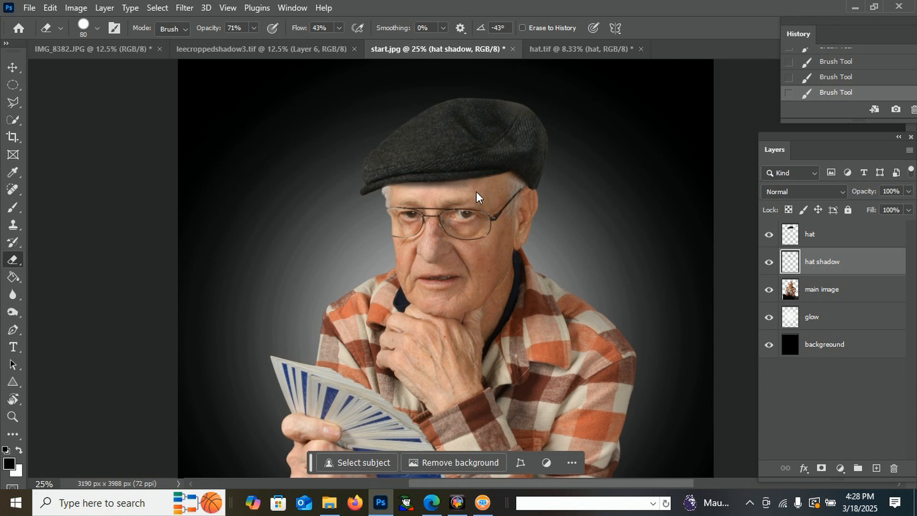
left_click_drag(417, 200, 412, 201)
key("ctrl+z")
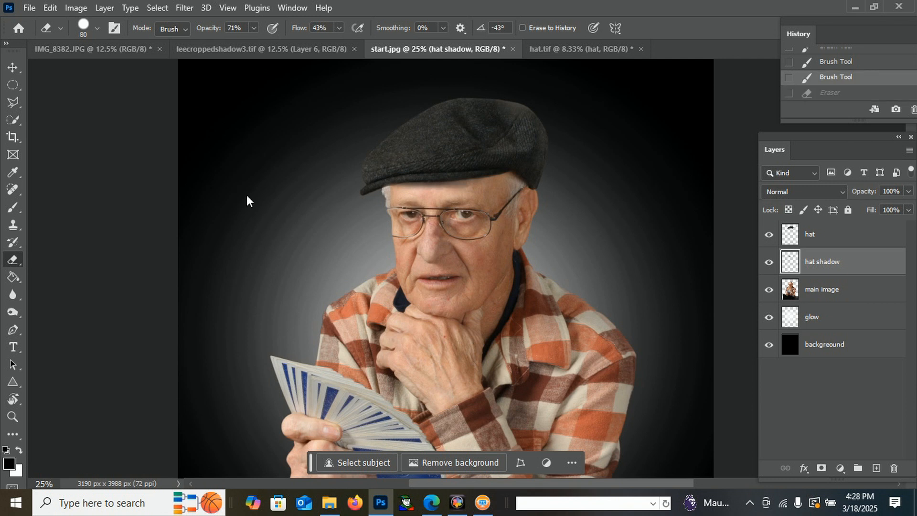
Lower the Eraser's hardness to its minimum in Brush mode and soften the shadow's lower edge along the forehead.
scroll(225, 167, "up", 1)
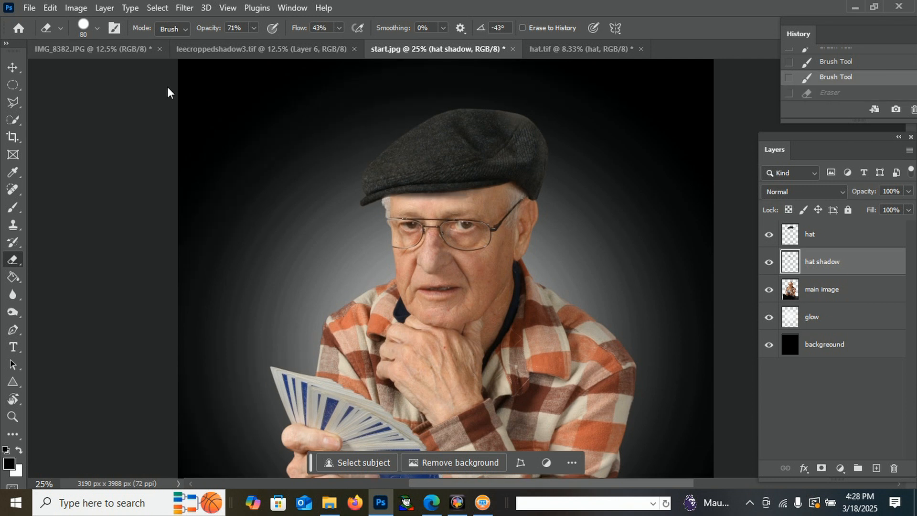
left_click(178, 29)
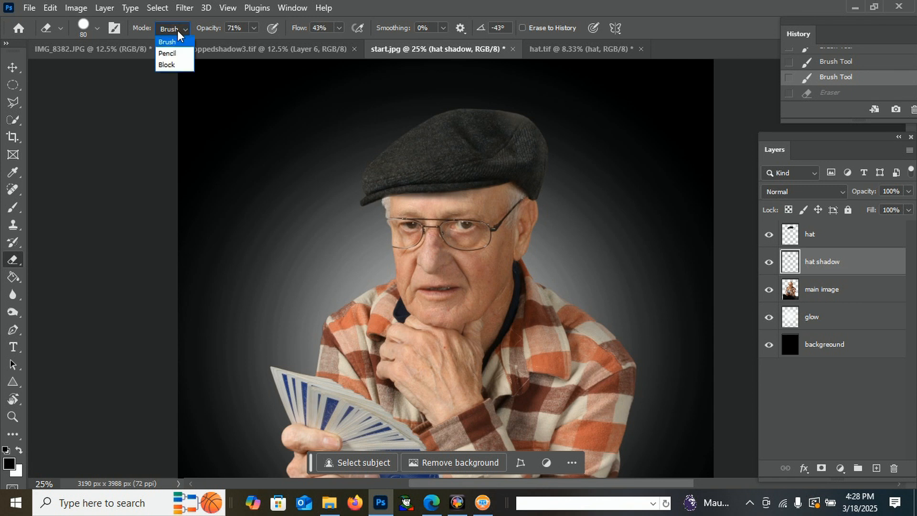
left_click(171, 41)
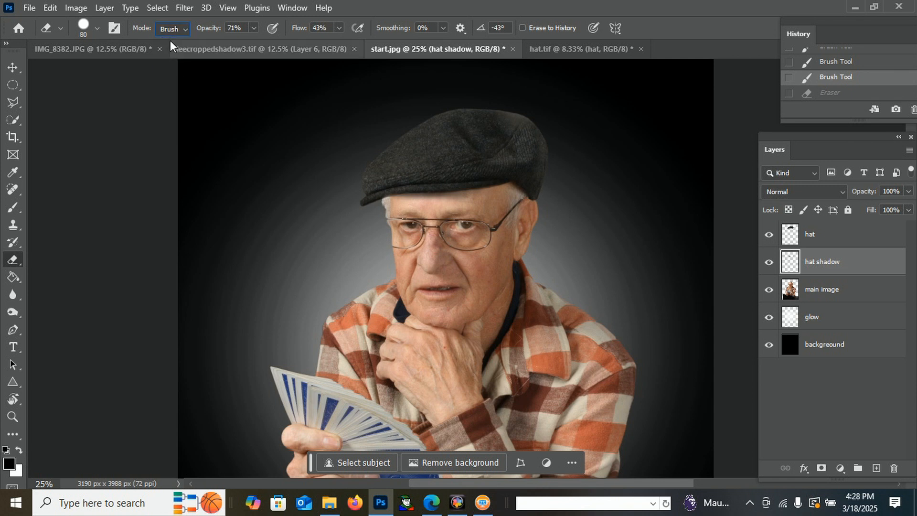
left_click(89, 28)
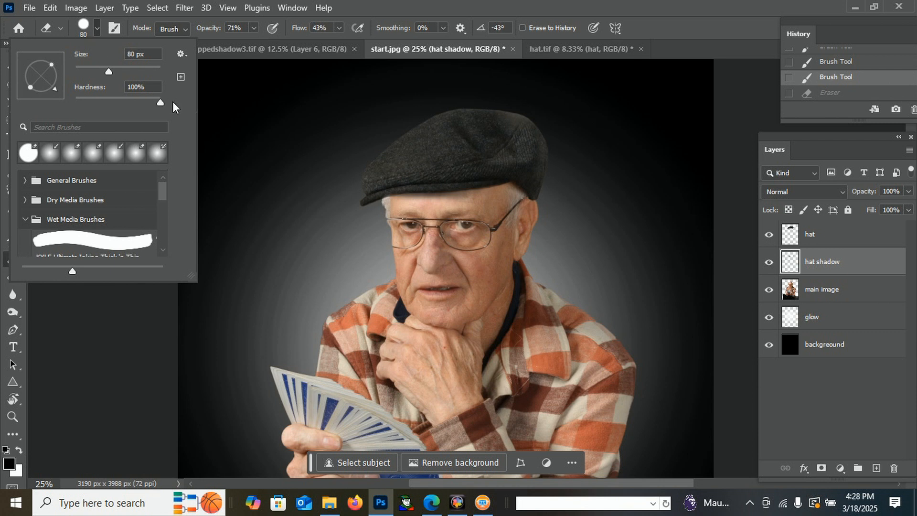
left_click_drag(162, 103, 62, 98)
left_click(491, 199)
left_click_drag(444, 203, 359, 209)
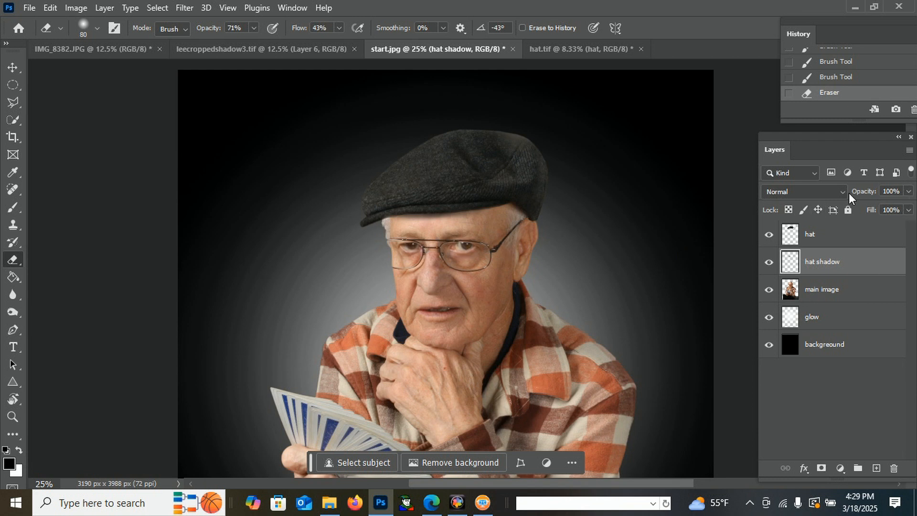
Set the hat shadow layer's opacity to 88%.
left_click(909, 192)
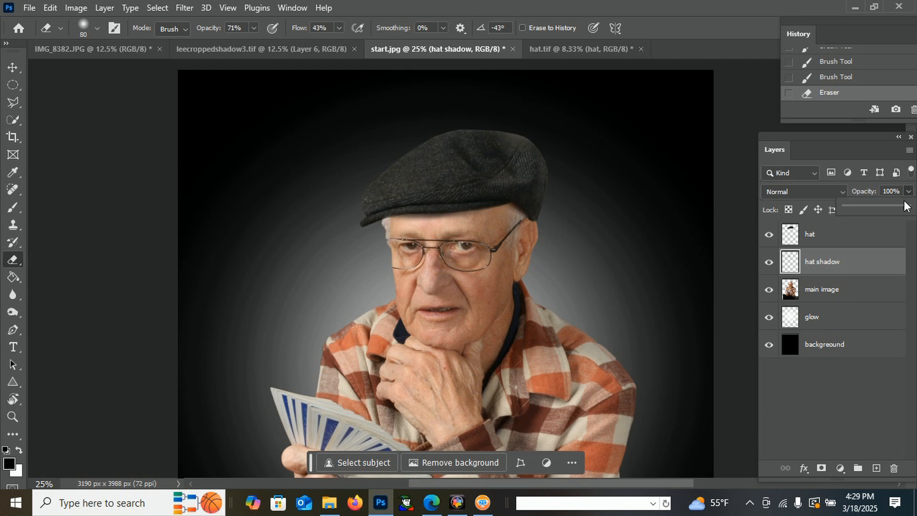
left_click_drag(908, 207, 895, 208)
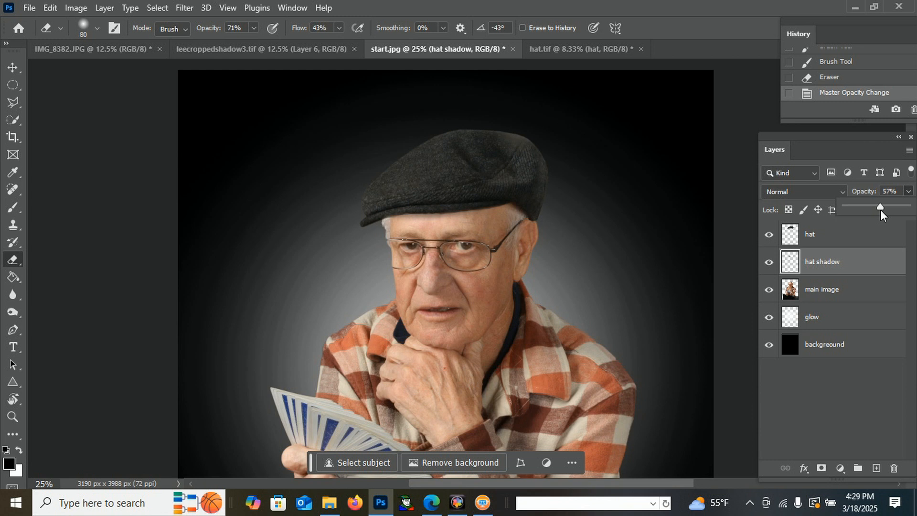
left_click_drag(905, 207, 899, 208)
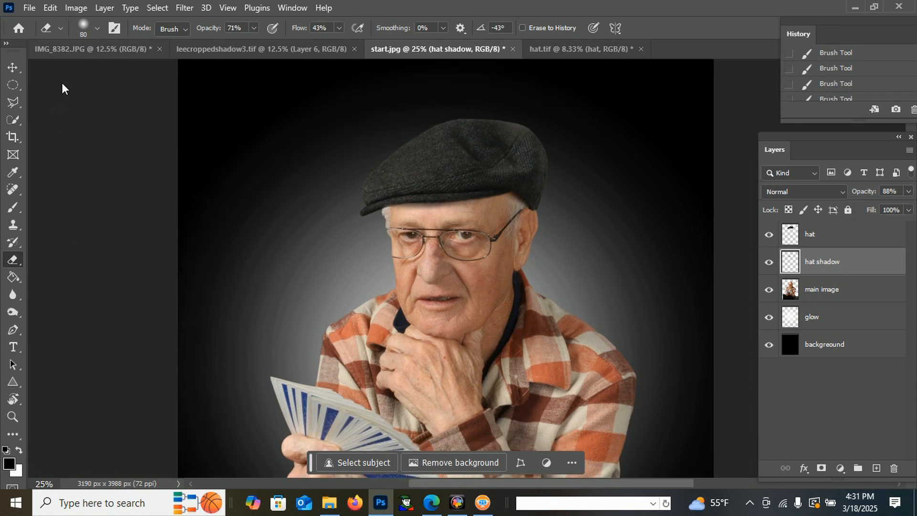
In IMG_8382.JPG, select the hands and cards as the subject and add the missed spots on the front cards with Quick Selection.
left_click(77, 50)
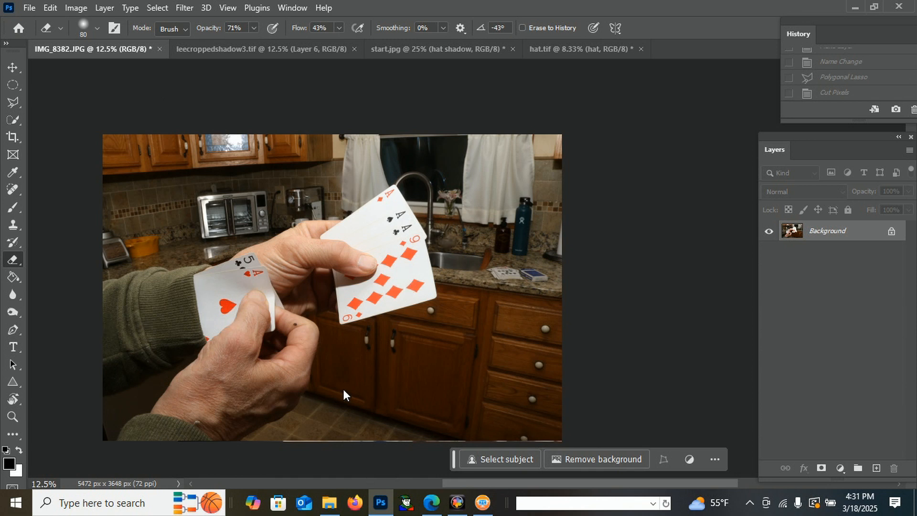
left_click(499, 460)
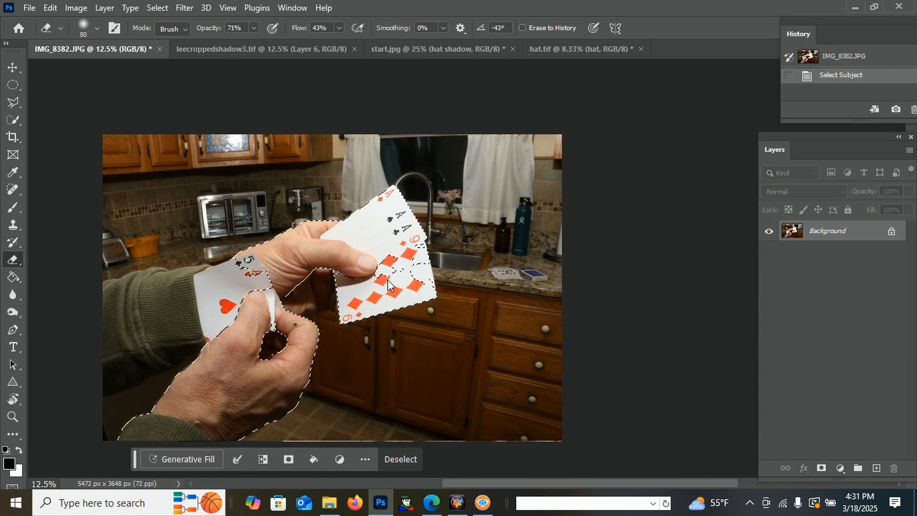
scroll(388, 280, "up", 3)
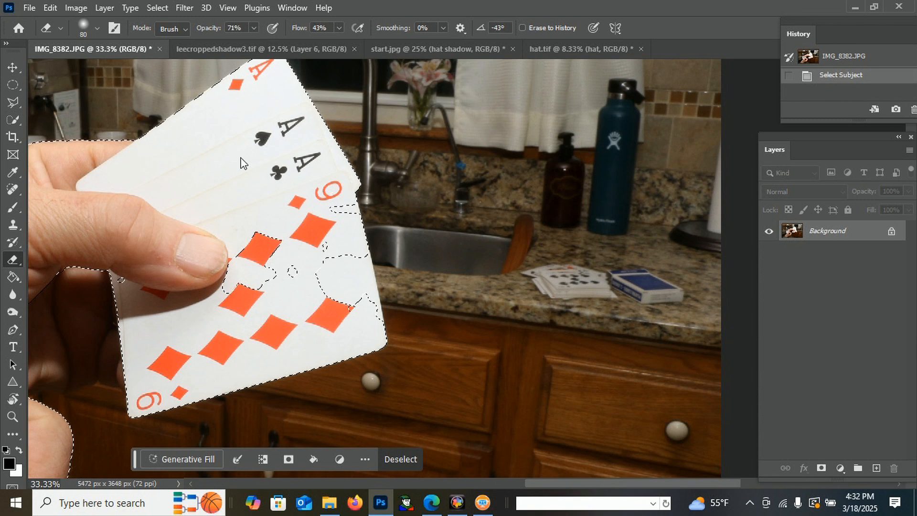
left_click(11, 123)
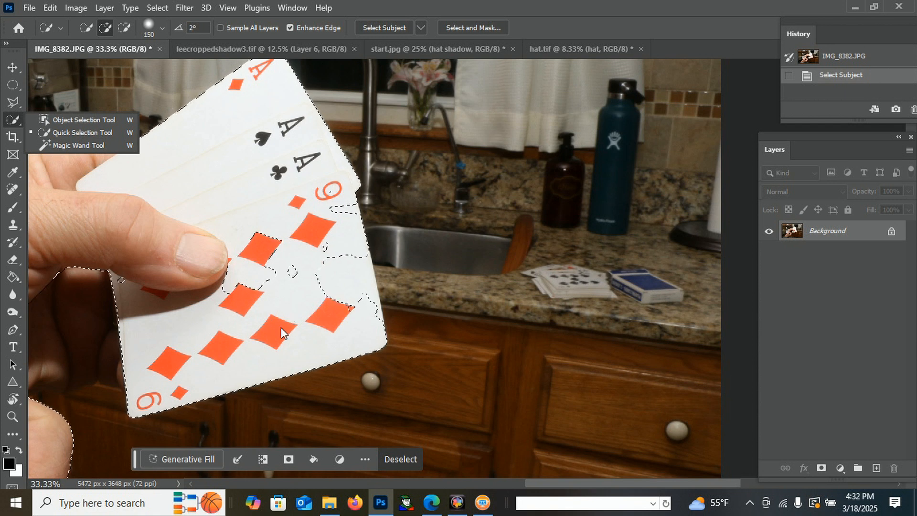
left_click(238, 319)
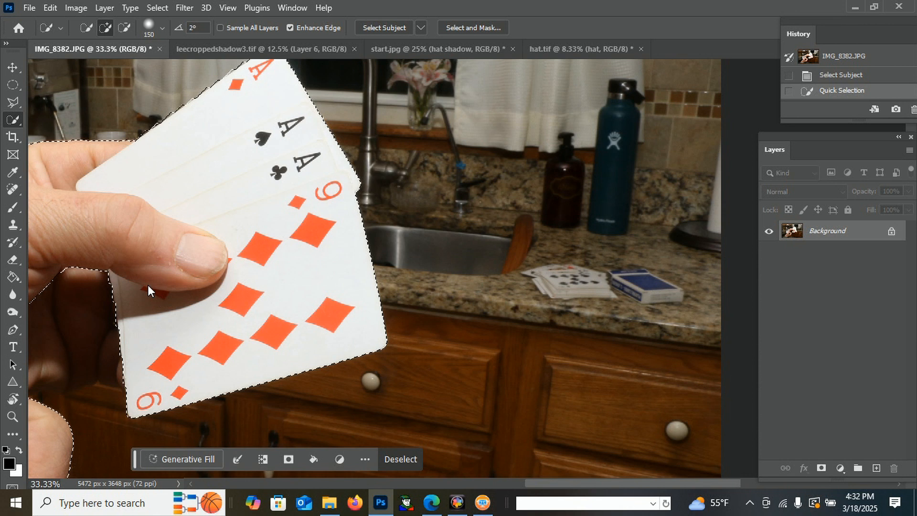
left_click(373, 310)
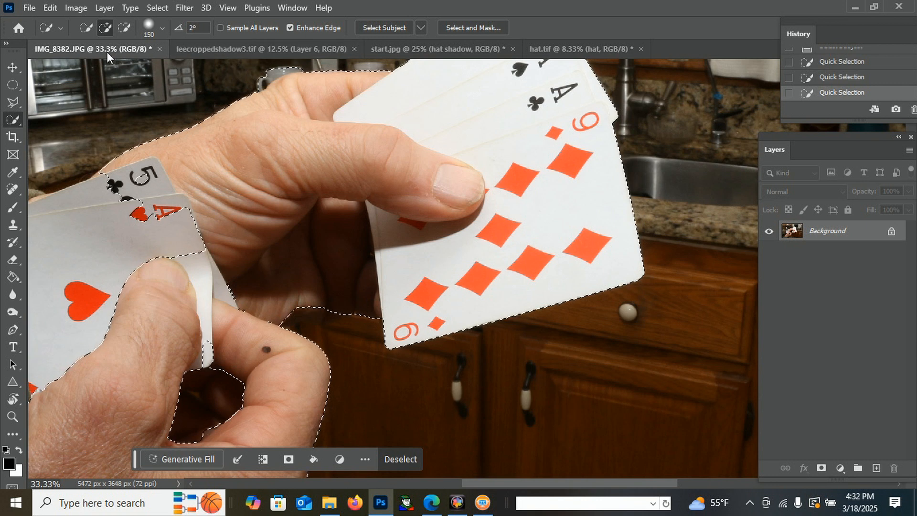
Subtract the stray background patch above the far hand from the selection with Quick Selection.
left_click(123, 27)
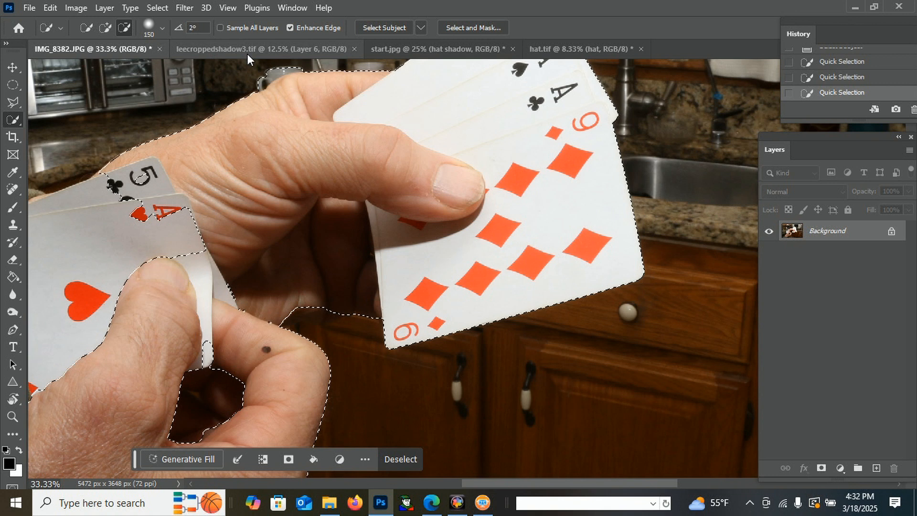
left_click(252, 64)
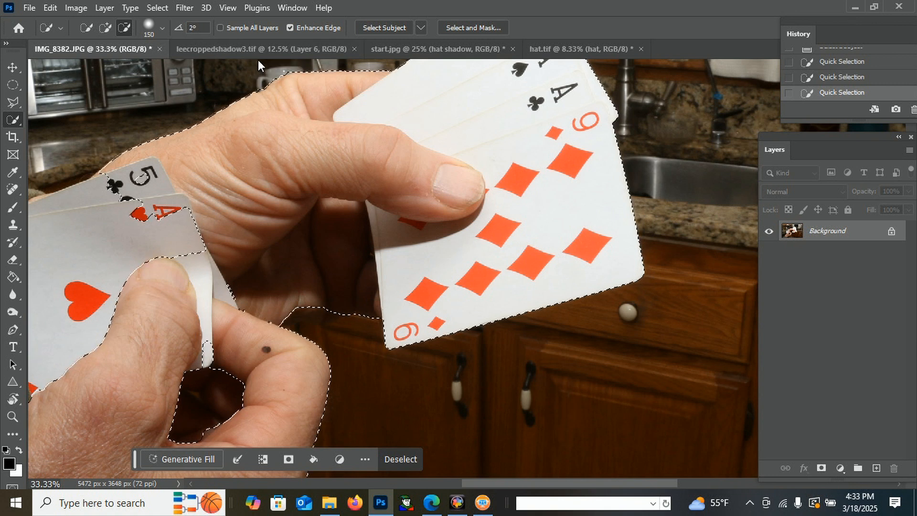
left_click(277, 60)
Add the remaining hand, rear card and green sleeve areas to the selection with Quick Selection.
left_click(106, 28)
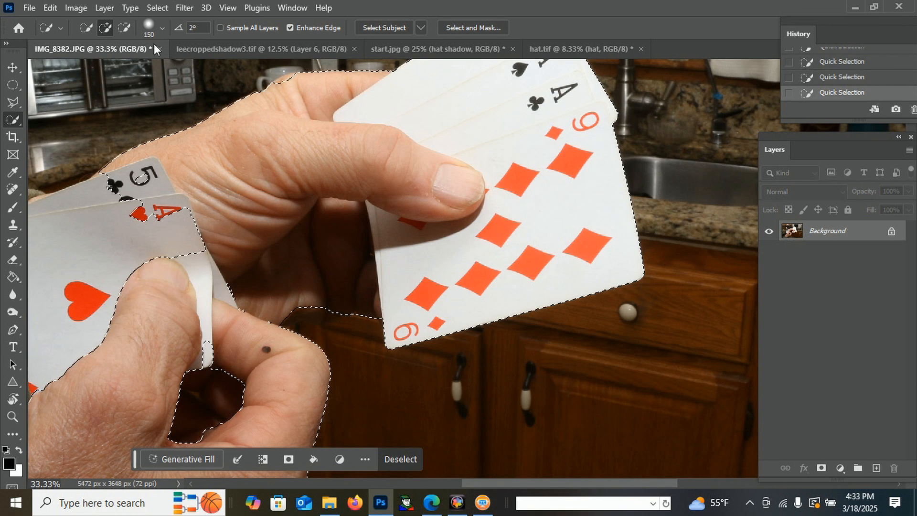
left_click(297, 94)
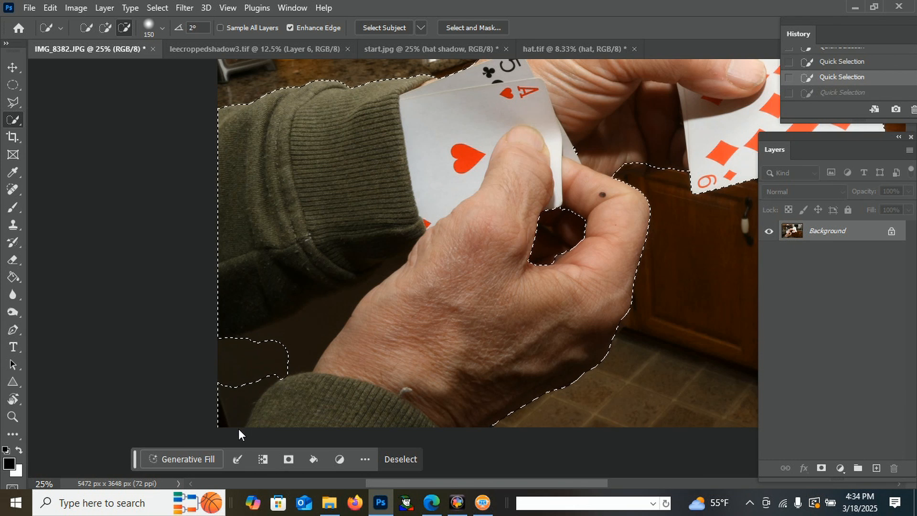
scroll(214, 429, "up", 1)
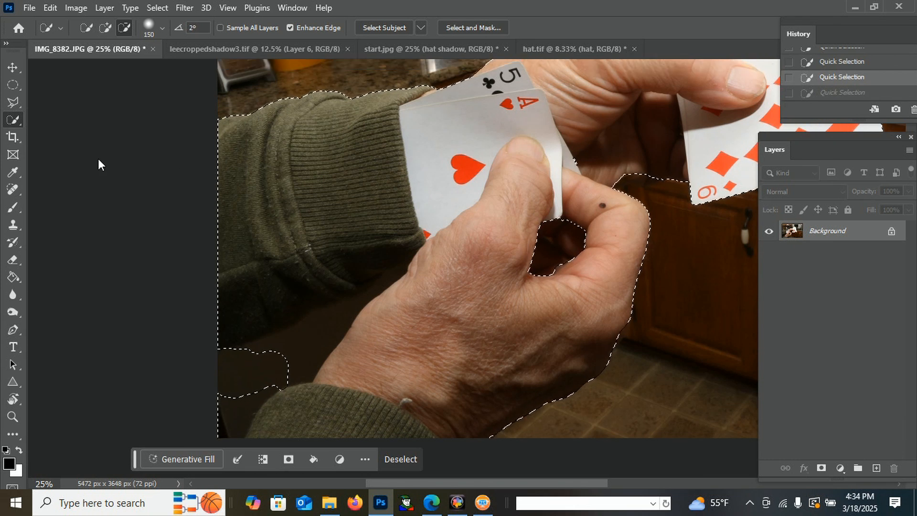
Subtract the dark background wedge between the two green sleeves from the selection with the Polygonal Lasso.
left_click(13, 104)
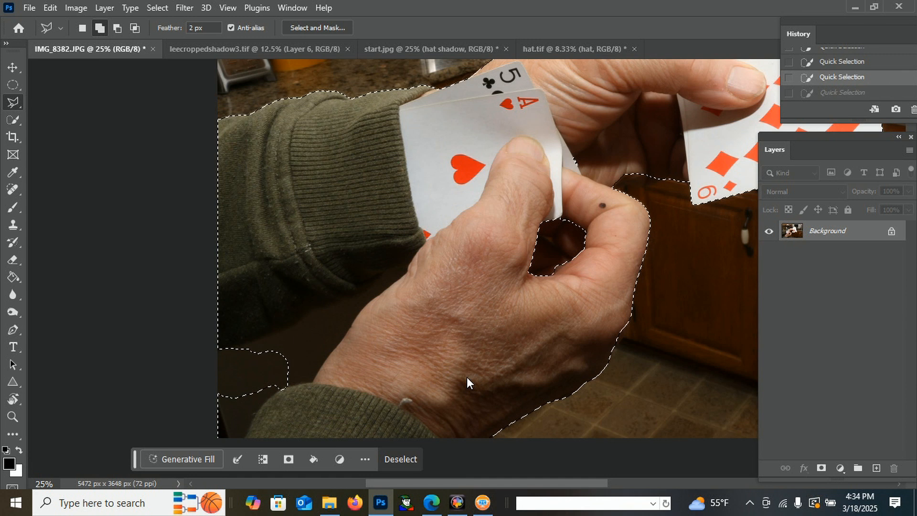
left_click(121, 30)
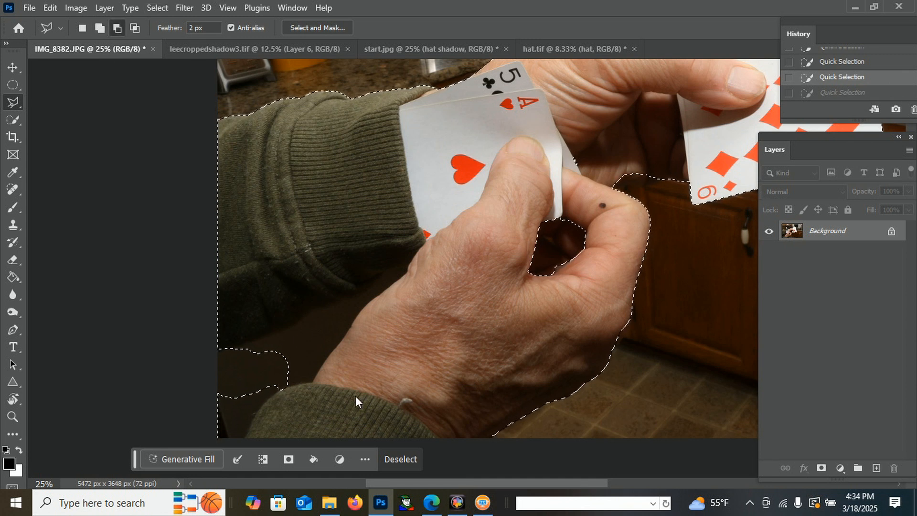
left_click(225, 351)
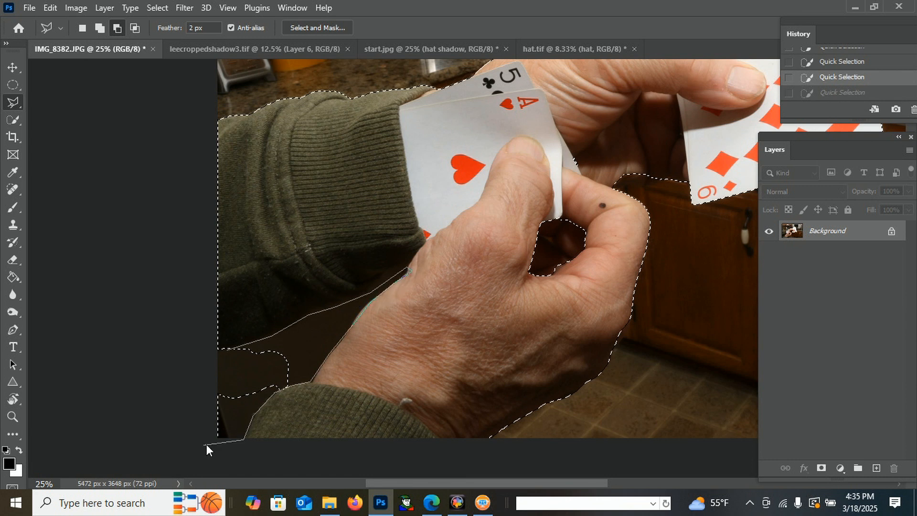
left_click(207, 445)
double_click(186, 358)
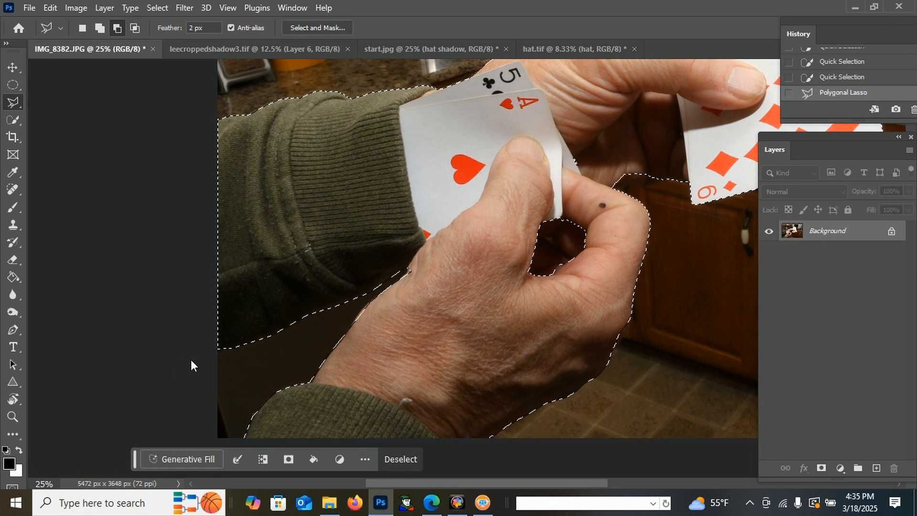
Contract the selection of the hands and cards by 2 pixels and feather it by 2 pixels.
key("ctrl+minus")
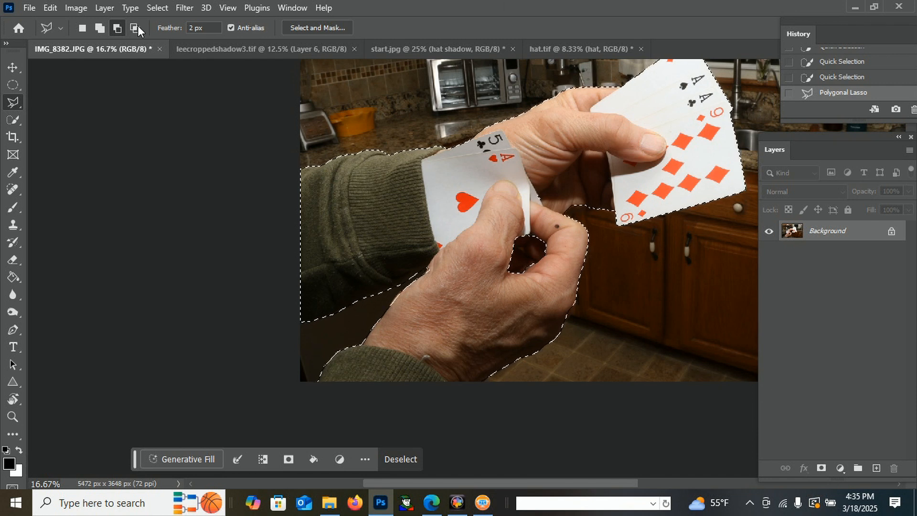
left_click(160, 11)
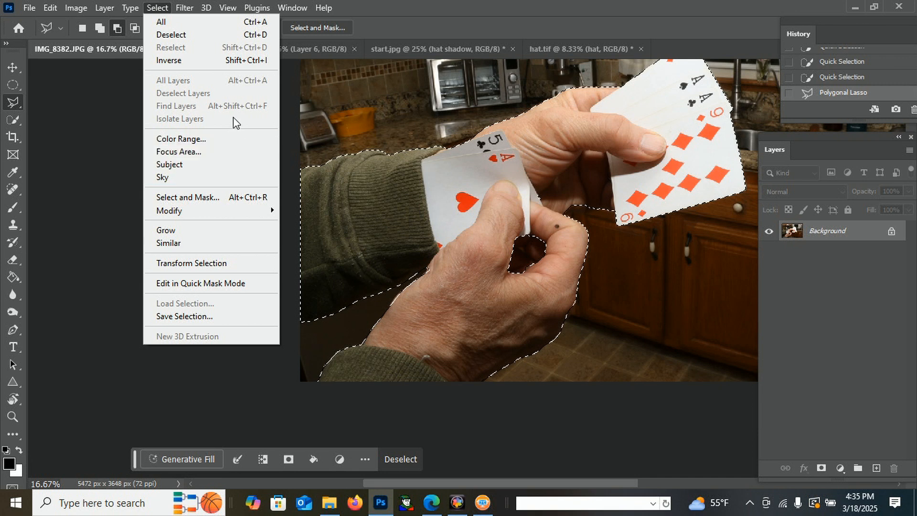
mouse_move(244, 214)
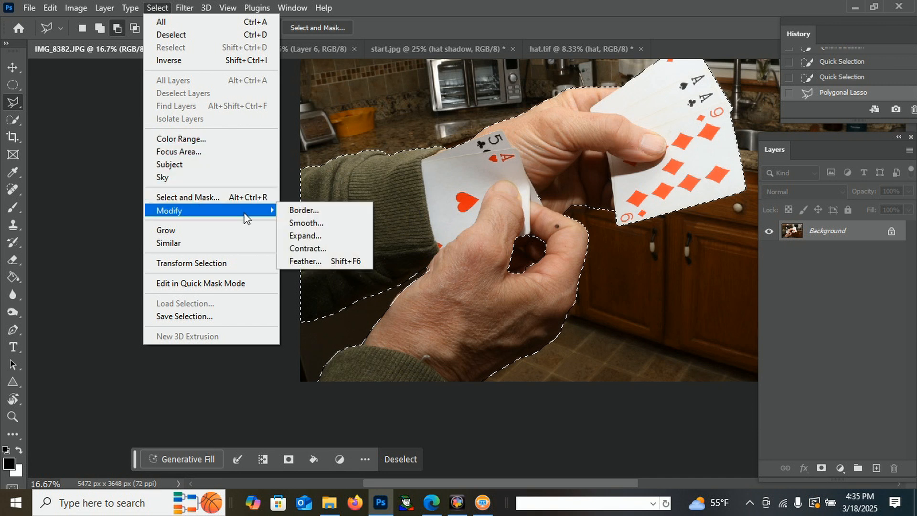
left_click(323, 249)
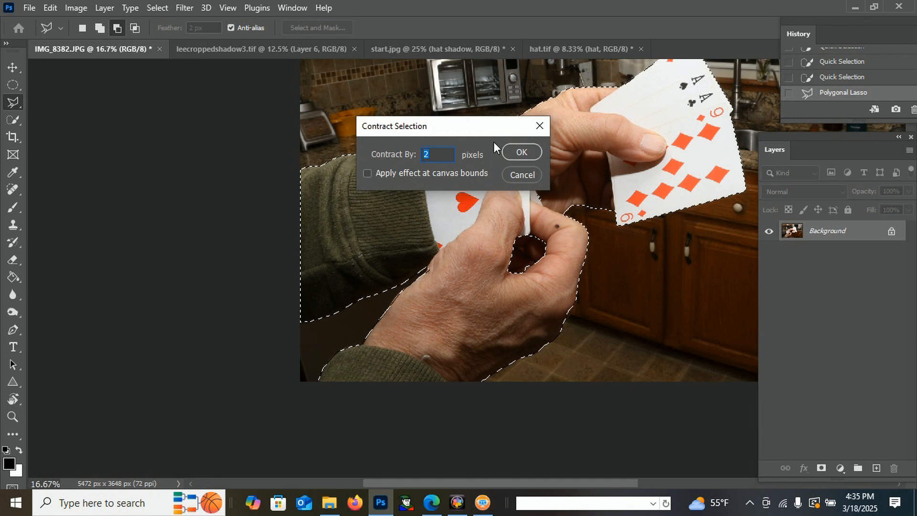
left_click(522, 152)
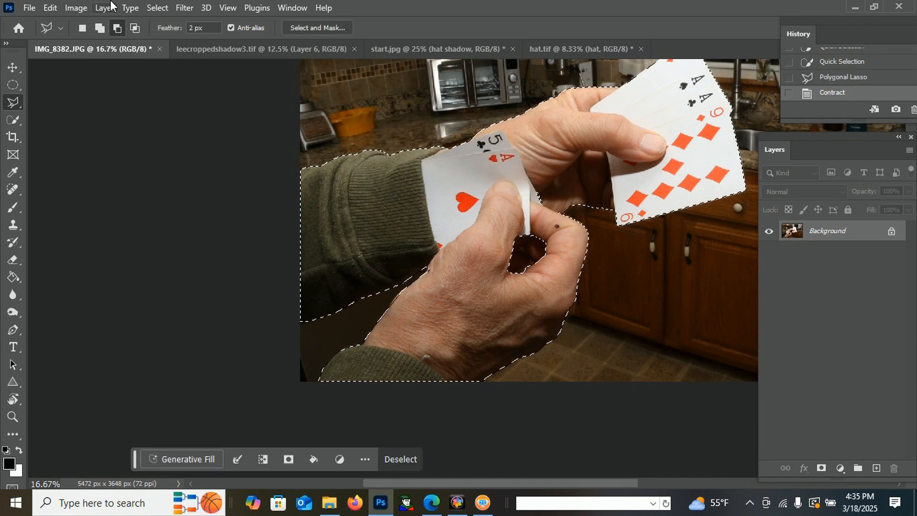
left_click(157, 8)
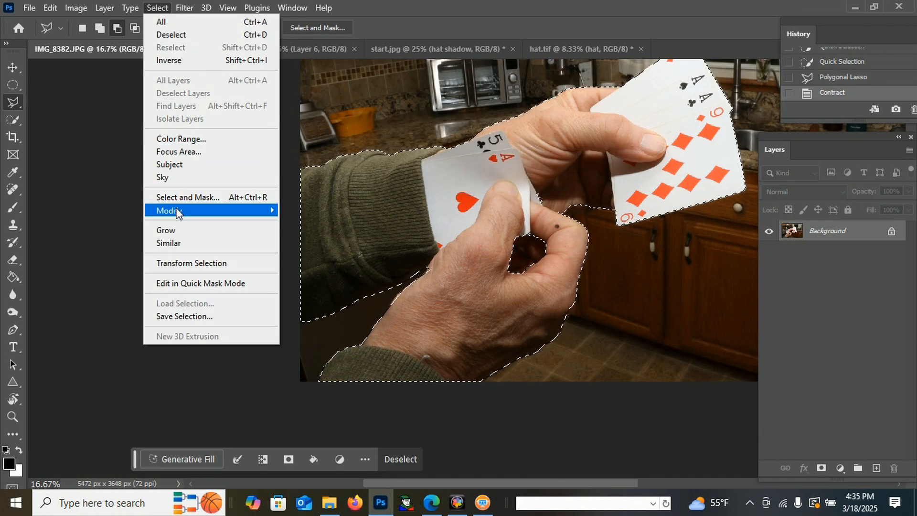
mouse_move(178, 211)
left_click(307, 262)
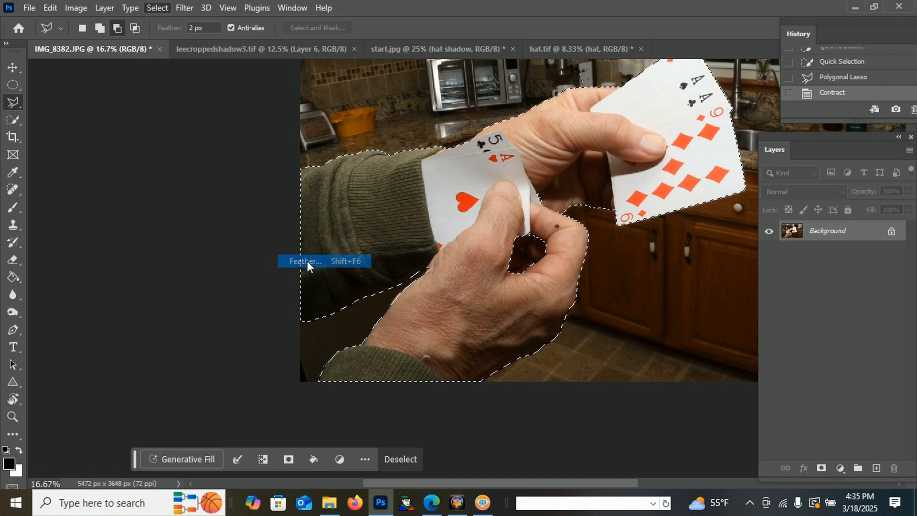
left_click(536, 154)
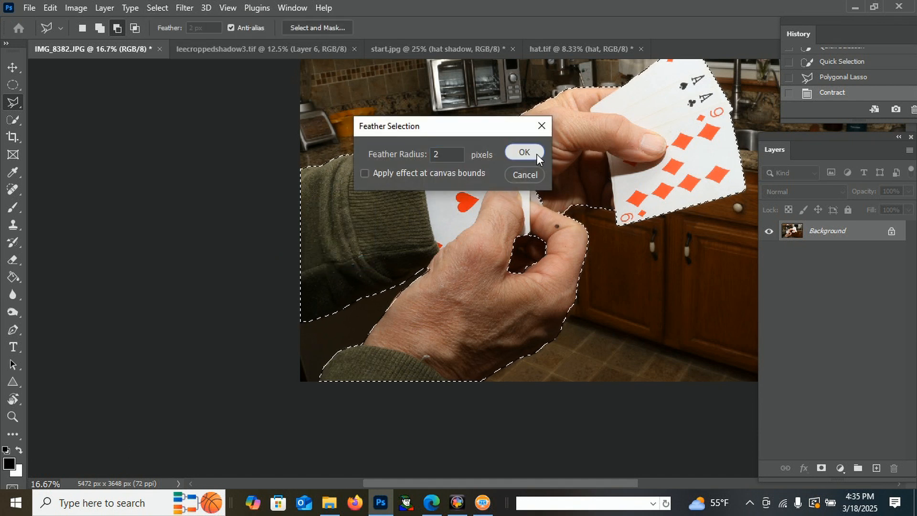
Invert the selection, then convert the Background into regular layer Layer 0 and cut away the kitchen surroundings.
left_click(158, 8)
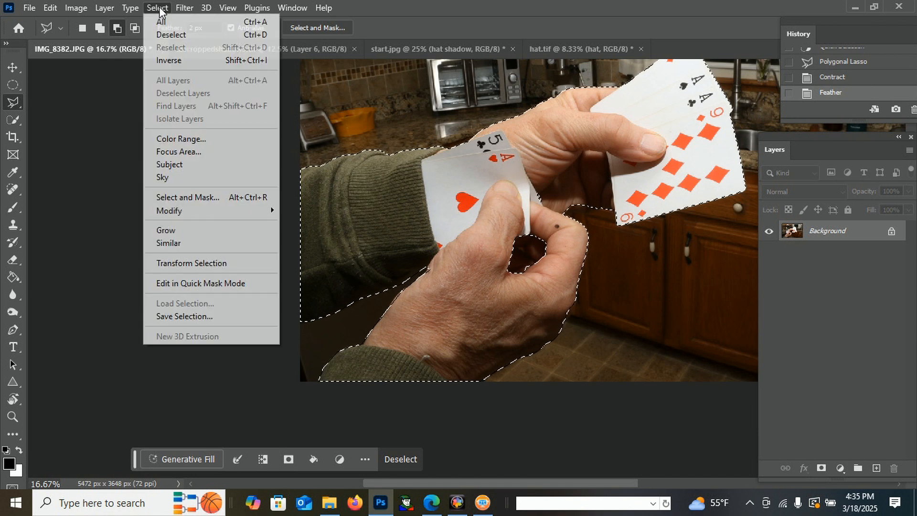
left_click(170, 61)
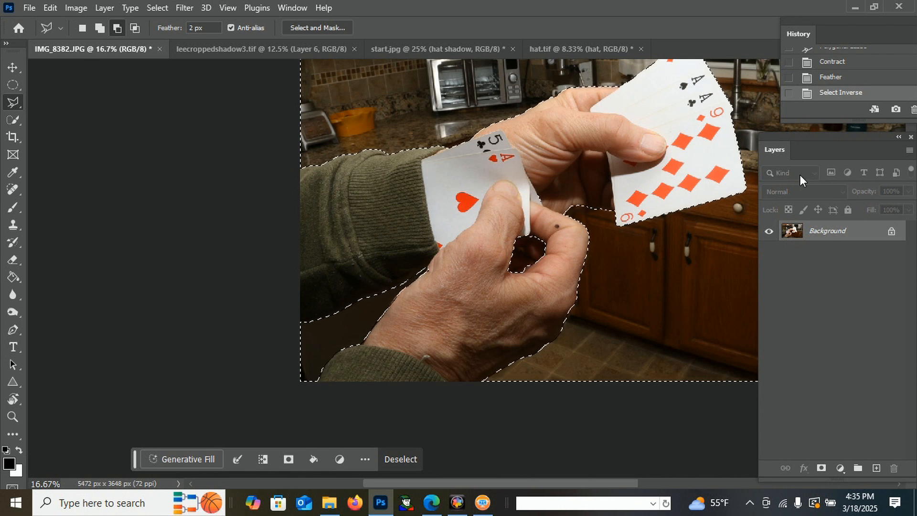
double_click(827, 234)
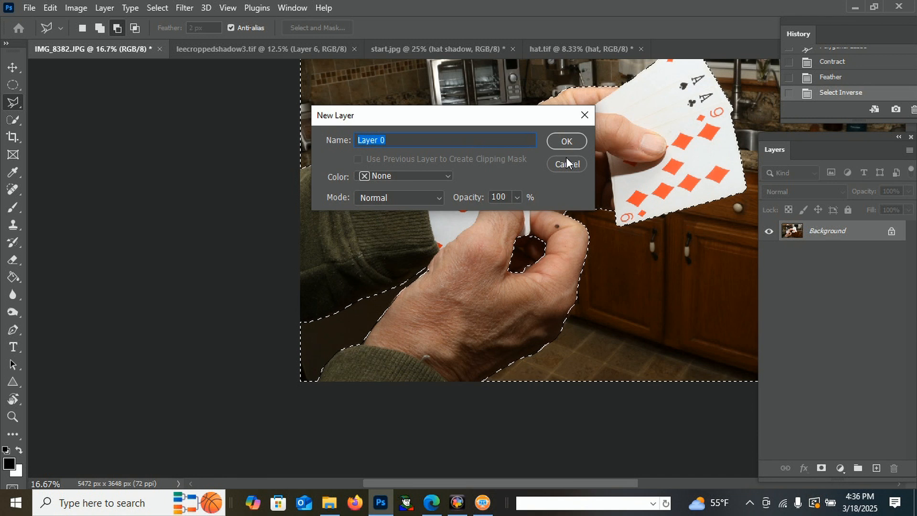
left_click(566, 143)
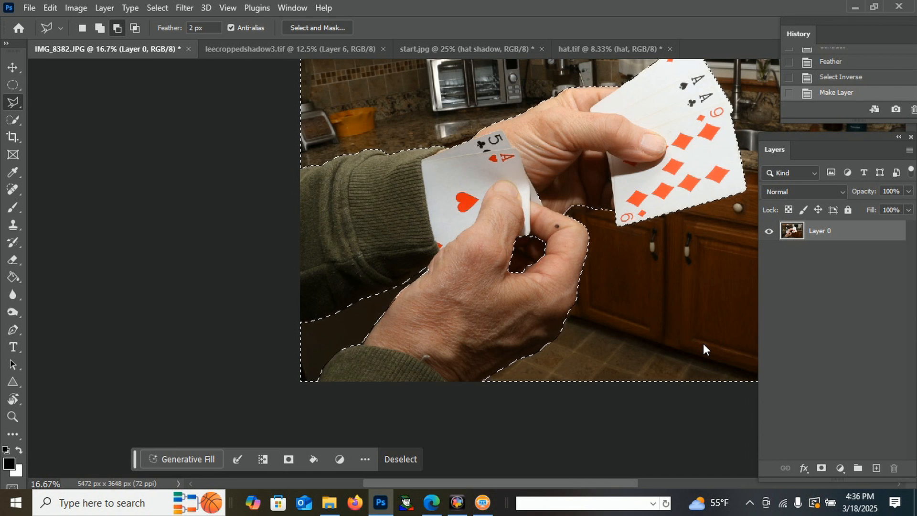
key("ctrl+x")
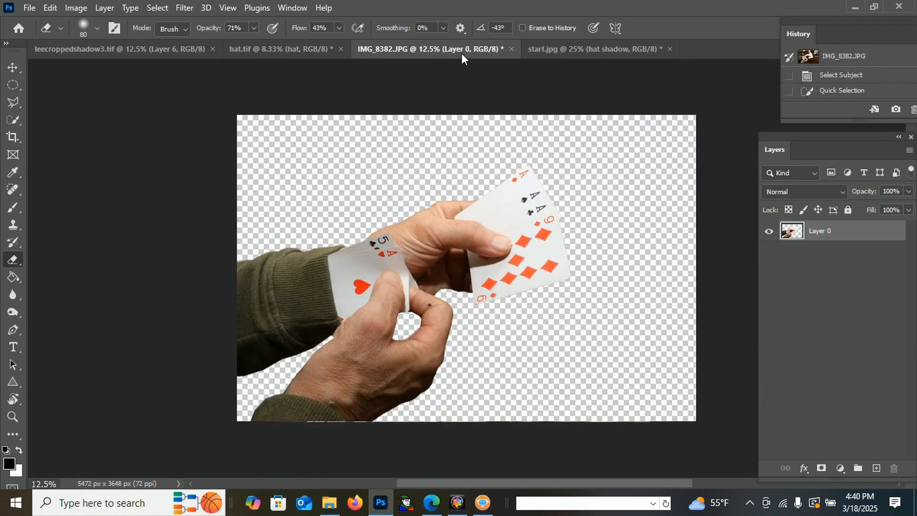
Copy the cut-out hands from a floating IMG_8382.JPG window into start.jpg, then dock that window again and return to start.jpg.
left_click_drag(461, 52, 24, 71)
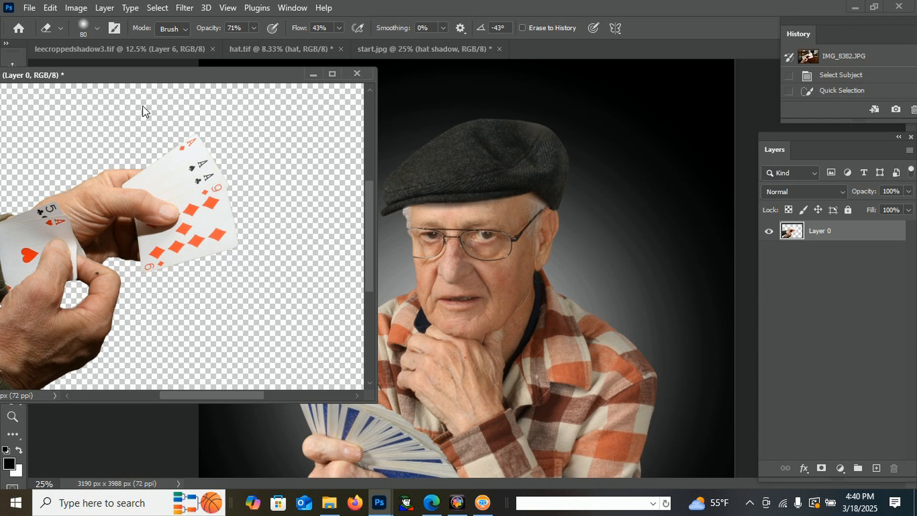
left_click_drag(129, 80, 302, 97)
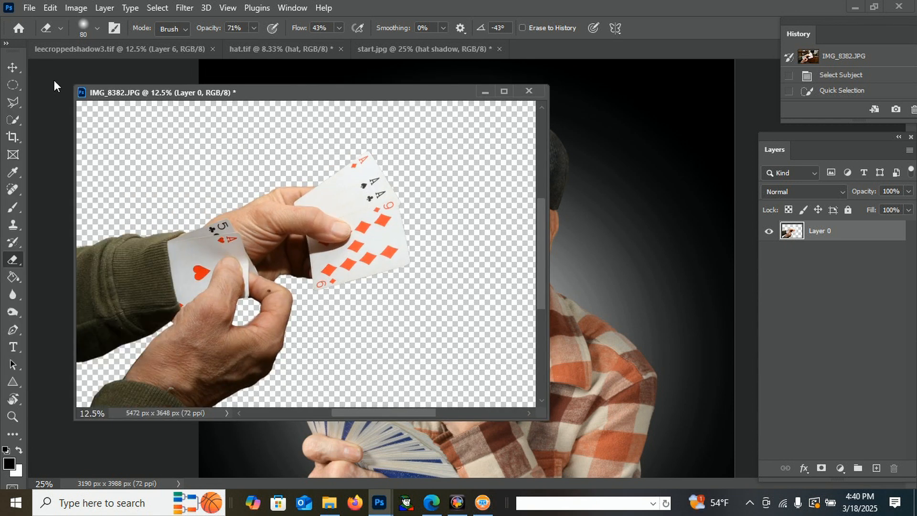
left_click(15, 68)
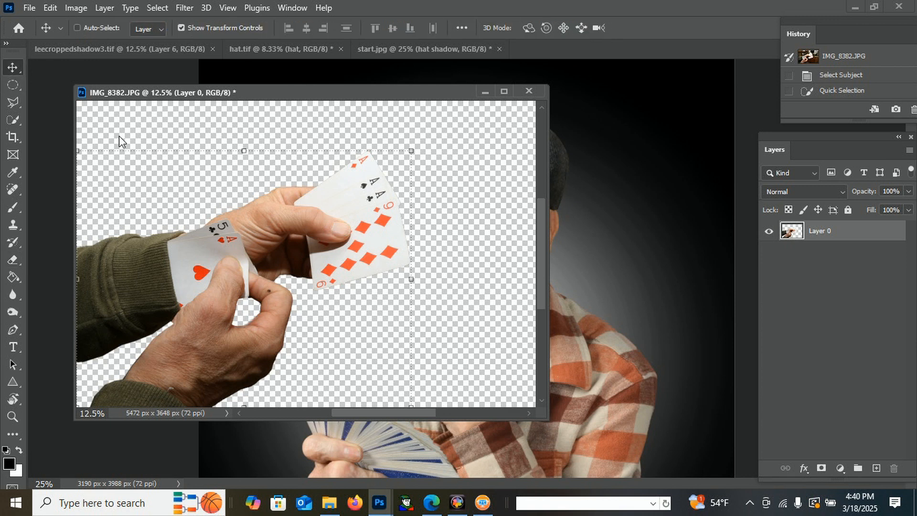
left_click_drag(170, 288, 590, 413)
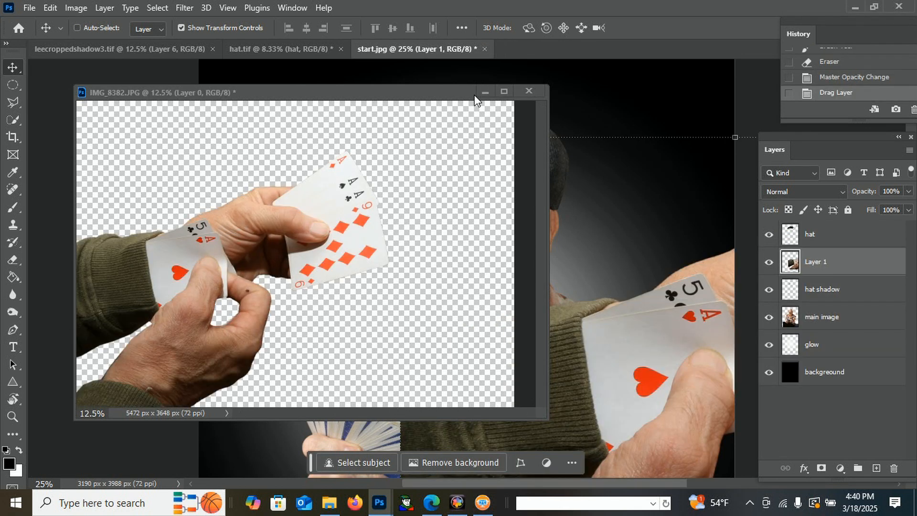
left_click_drag(425, 96, 576, 52)
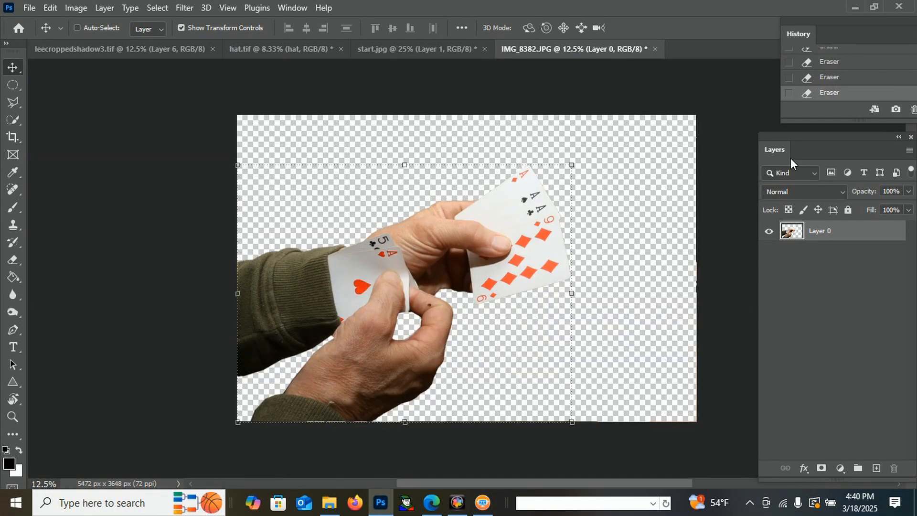
left_click(403, 46)
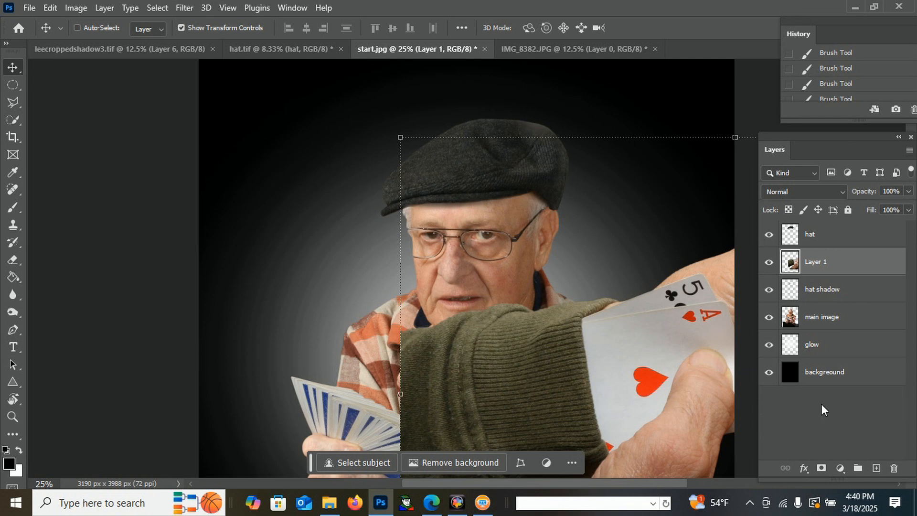
Move the copied hands layer over the man's lower chest and scale it proportionally to about 58%.
left_click_drag(675, 386, 311, 392)
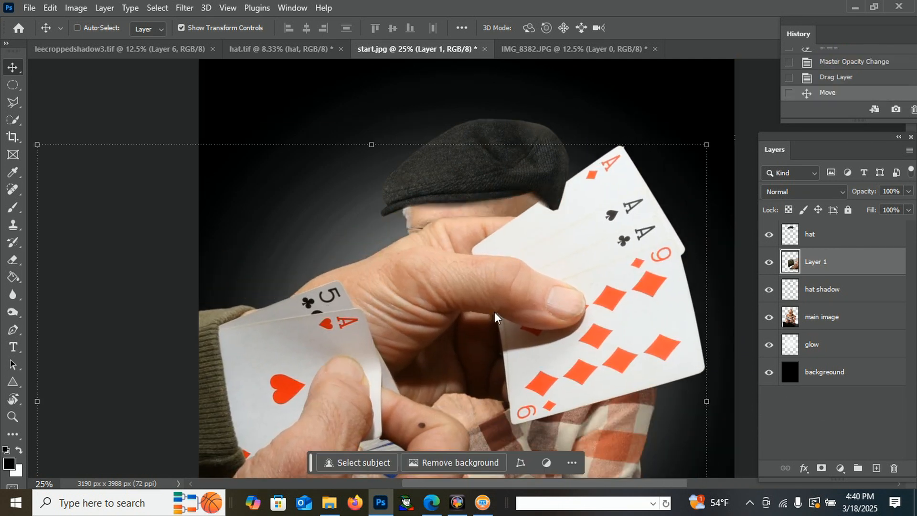
left_click_drag(547, 292, 495, 346)
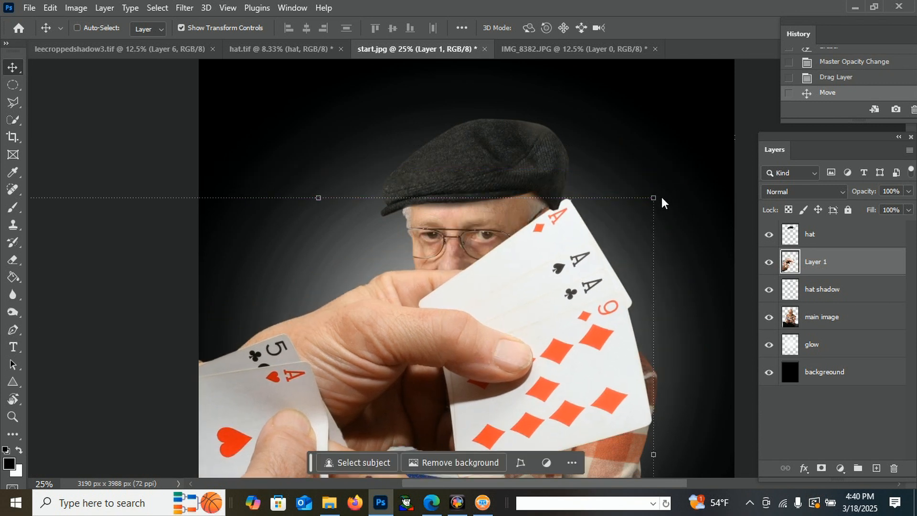
left_click_drag(656, 199, 436, 309)
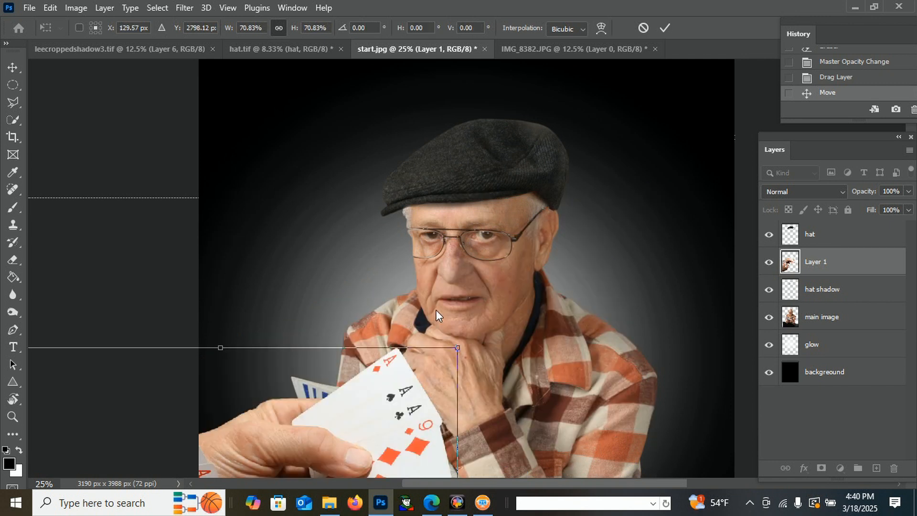
left_click_drag(286, 429, 479, 218)
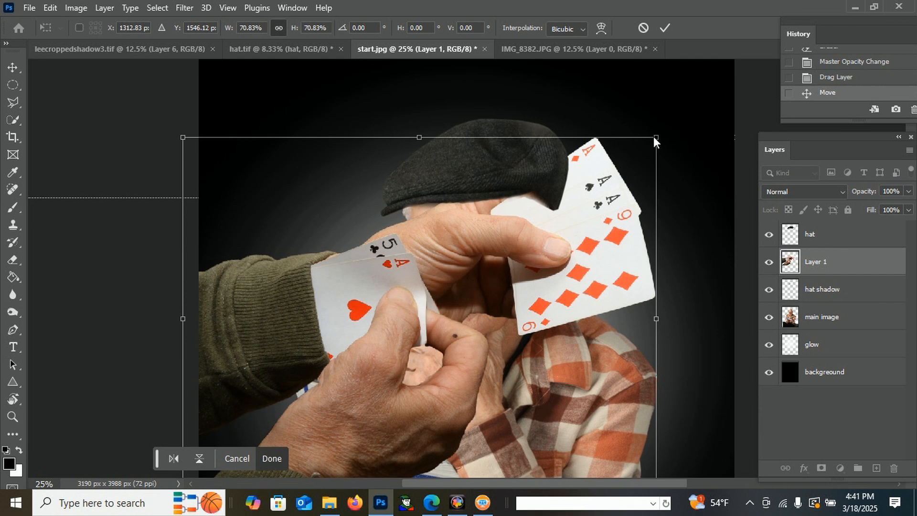
left_click_drag(654, 138, 564, 194)
left_click_drag(308, 385, 366, 451)
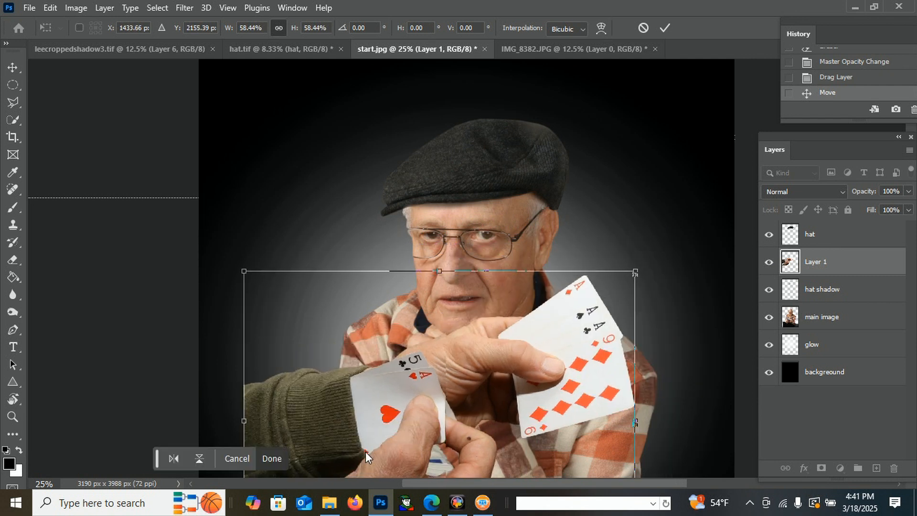
key("ctrl+minus")
key("ctrl+minus")
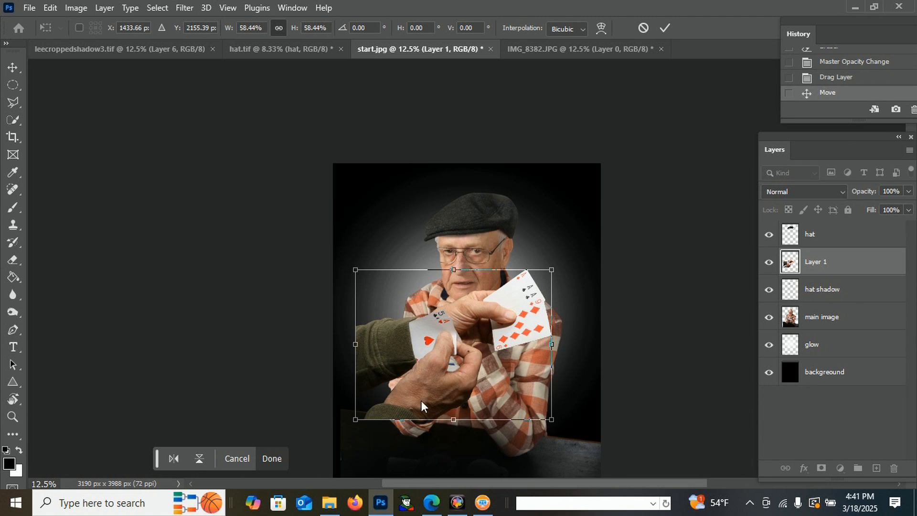
left_click_drag(450, 353, 434, 394)
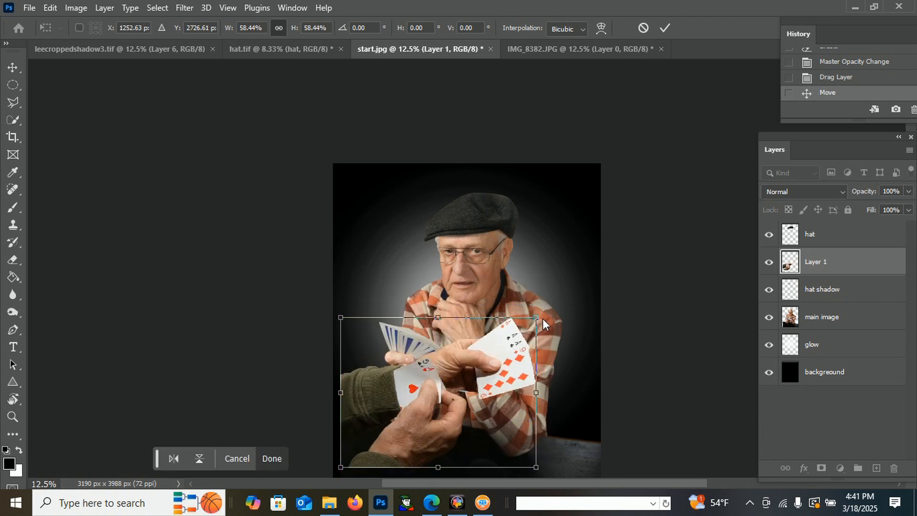
Enlarge the hands layer proportionally to about 73%, rotate it about -2.7°, and position it across the man's chest.
left_click_drag(535, 318, 593, 299)
mouse_move(440, 378)
left_mouse_down()
mouse_move(443, 395)
mouse_move(438, 389)
left_mouse_up()
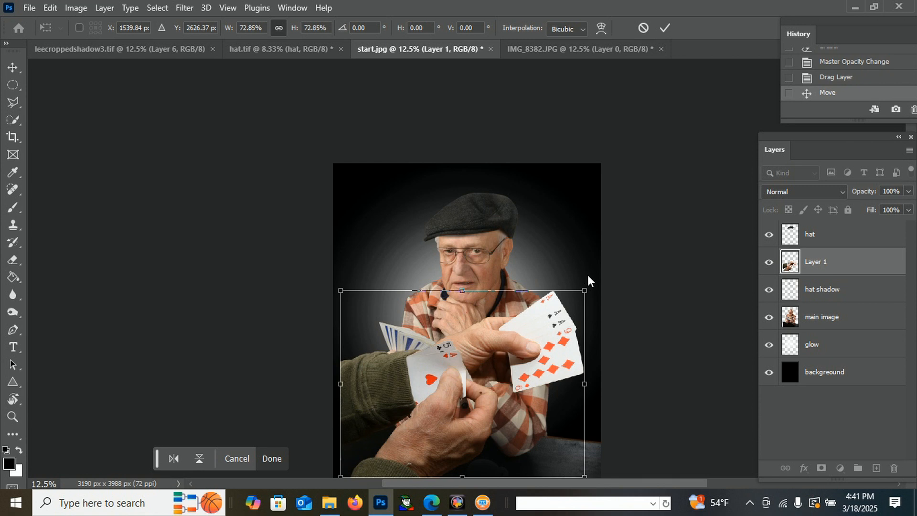
left_click_drag(592, 258, 585, 256)
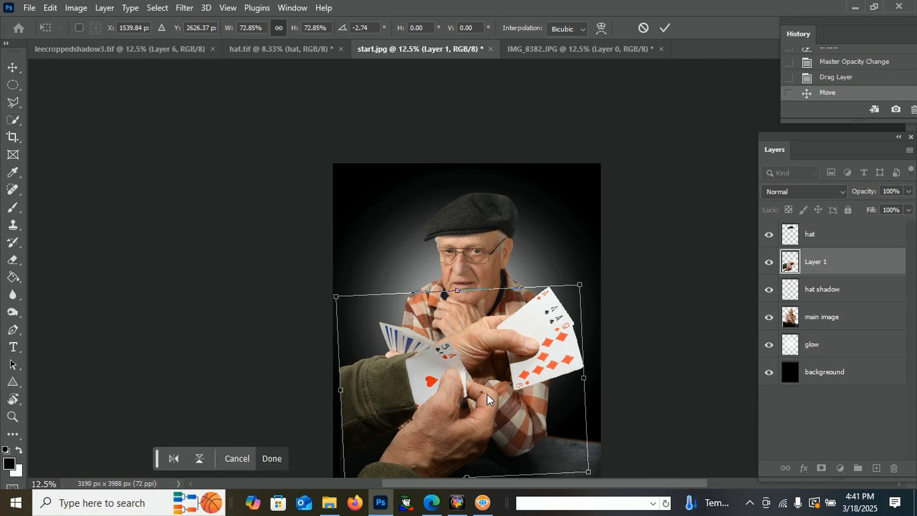
left_click_drag(487, 392, 482, 381)
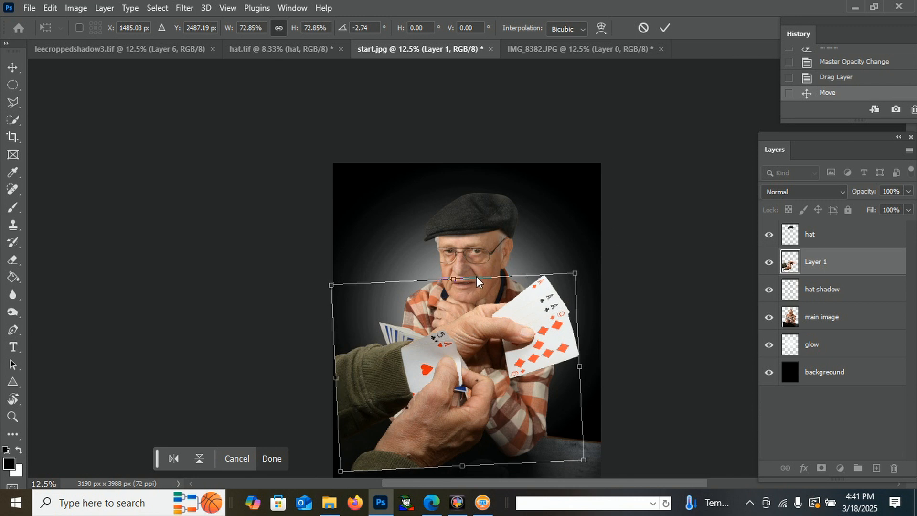
scroll(466, 278, "up", 1)
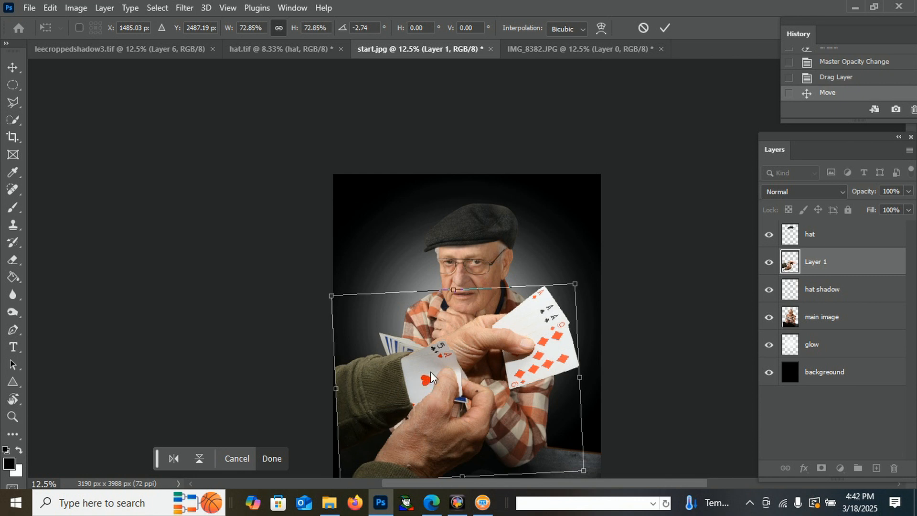
scroll(431, 373, "up", 1)
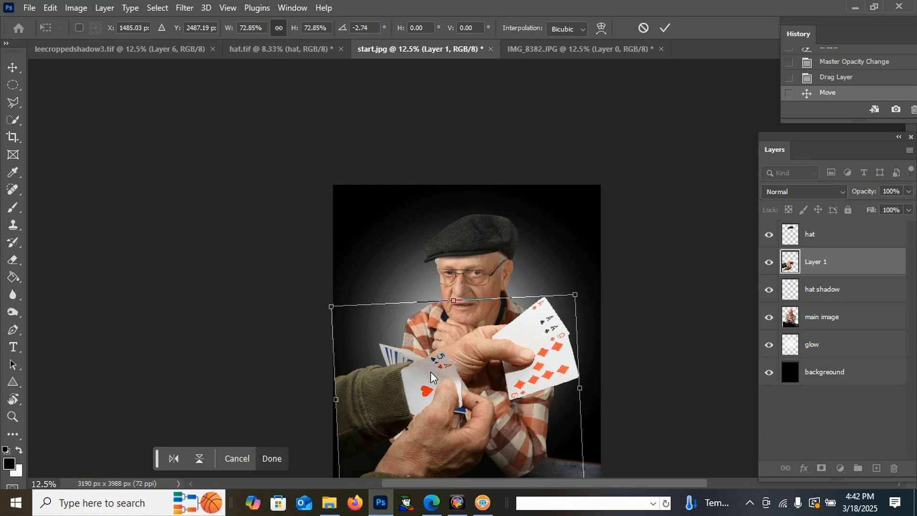
scroll(605, 264, "down", 1)
scroll(602, 268, "down", 2)
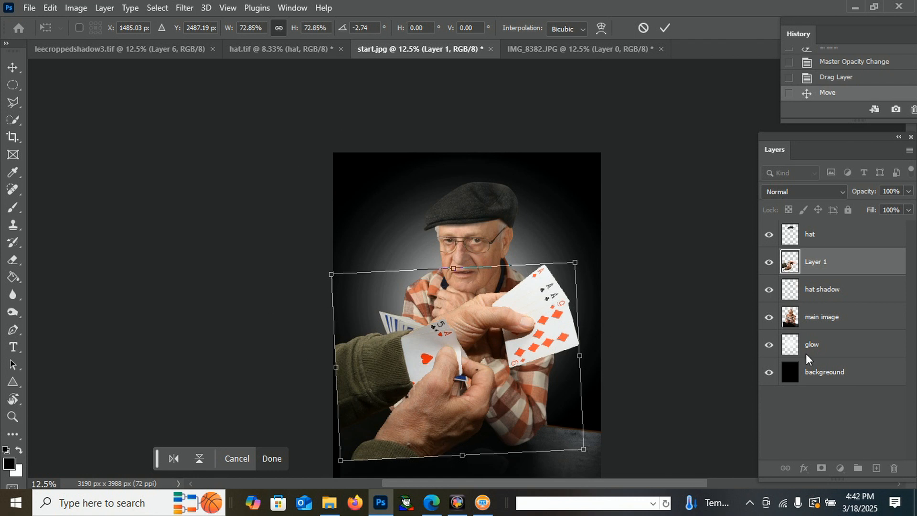
scroll(804, 353, "up", 1)
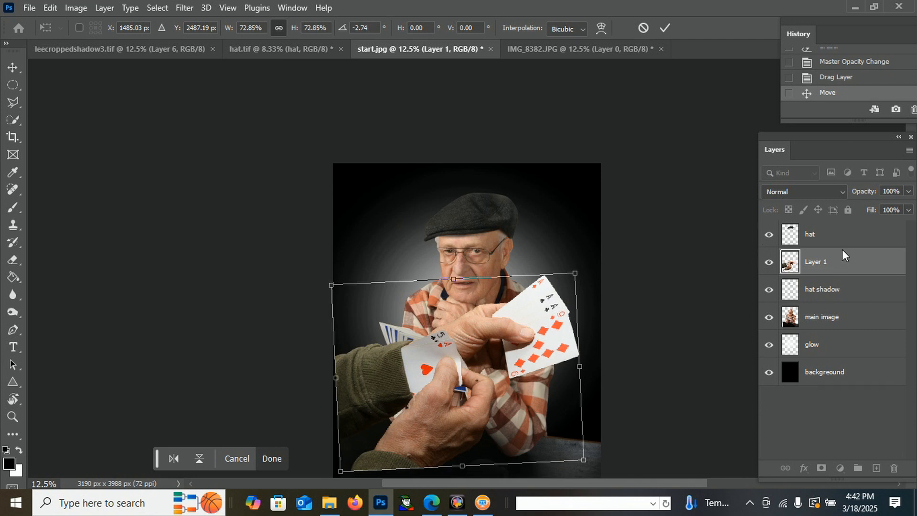
Add a new layer above the hat layer and fill it with black using the Paint Bucket.
left_click(828, 244)
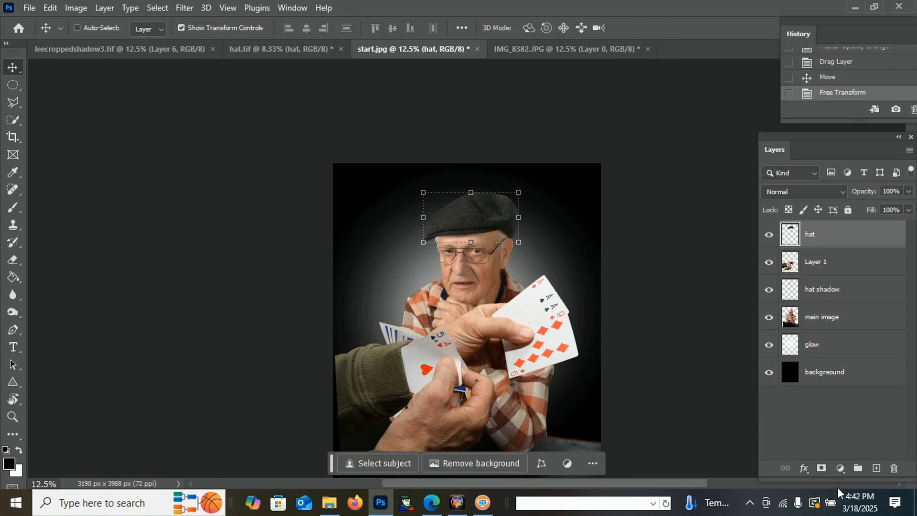
left_click(878, 470)
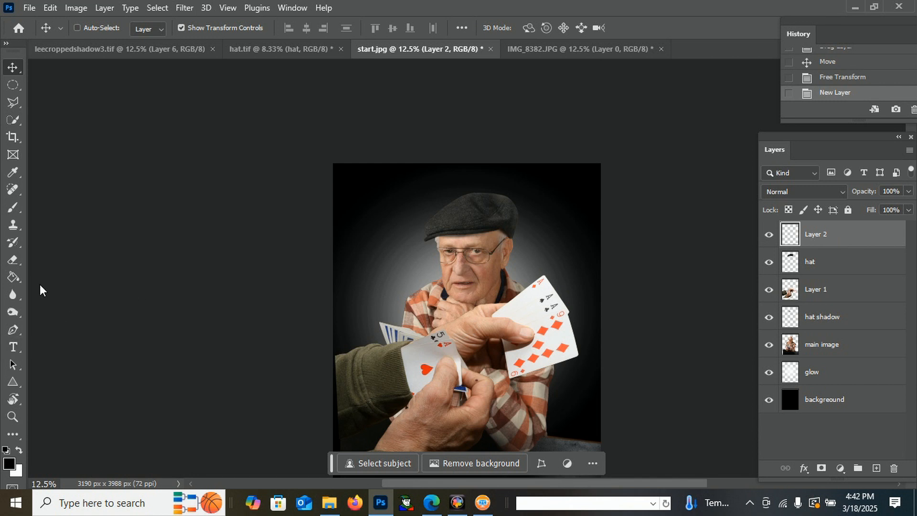
left_click(8, 282)
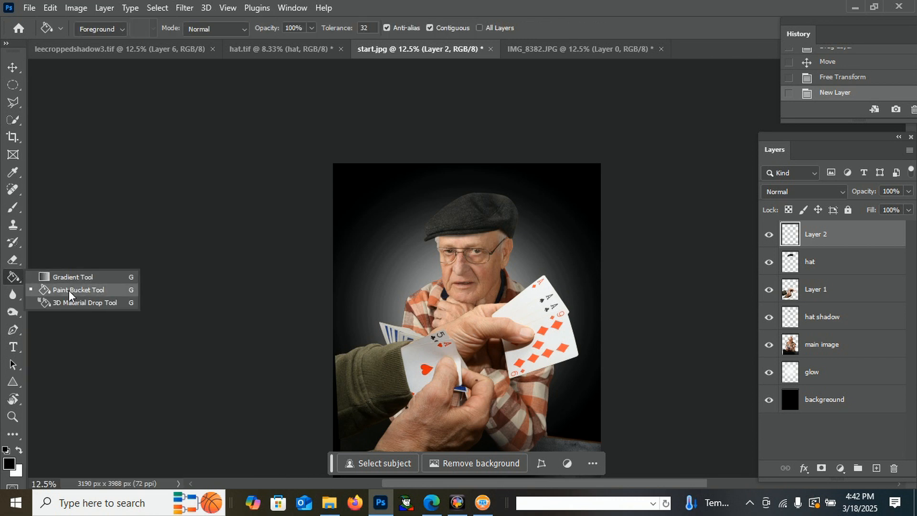
left_click(70, 290)
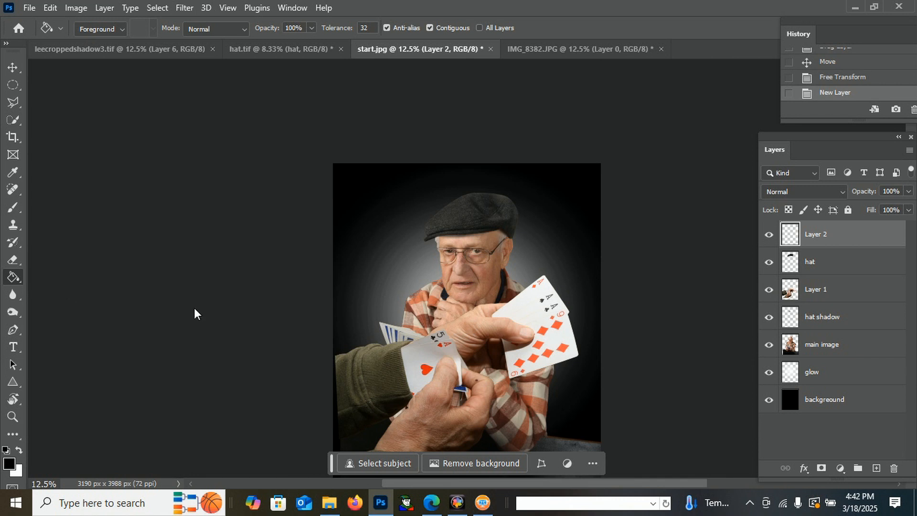
left_click(451, 248)
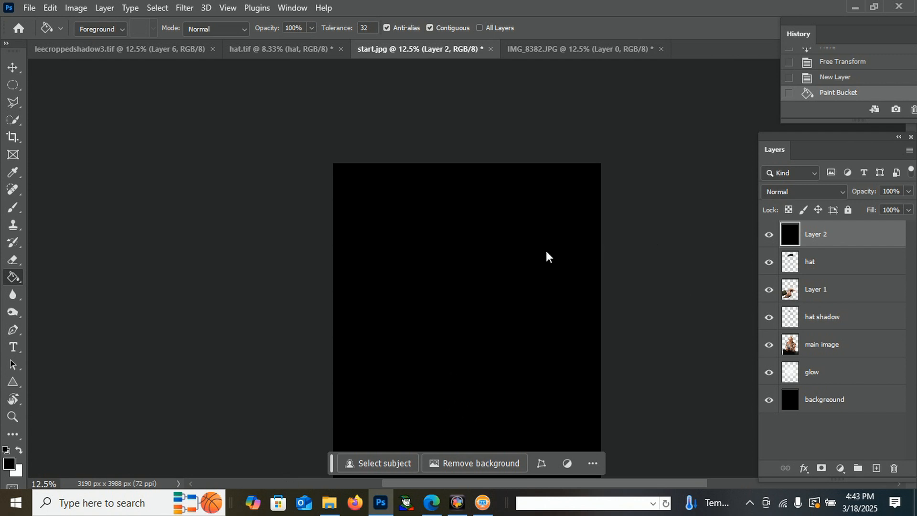
Lower the black top layer's opacity to 45%.
left_click(909, 192)
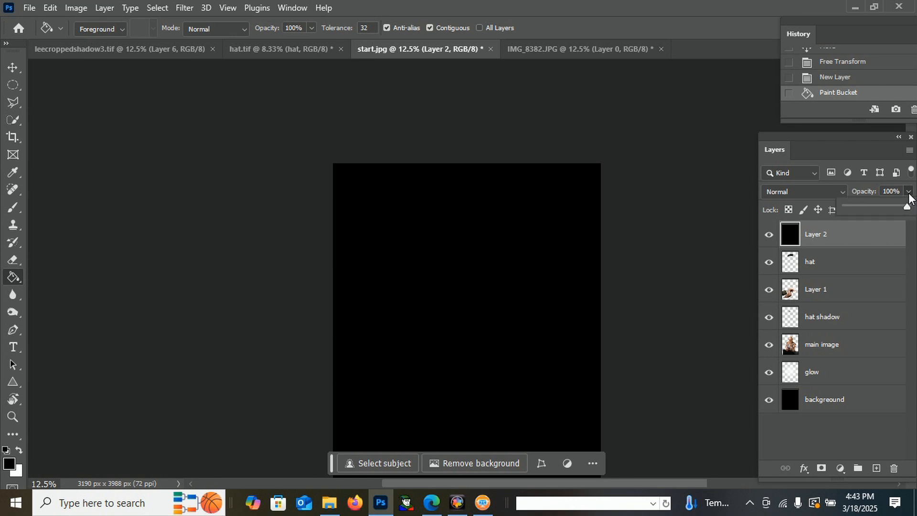
left_click_drag(913, 212, 907, 212)
left_click_drag(874, 208, 872, 209)
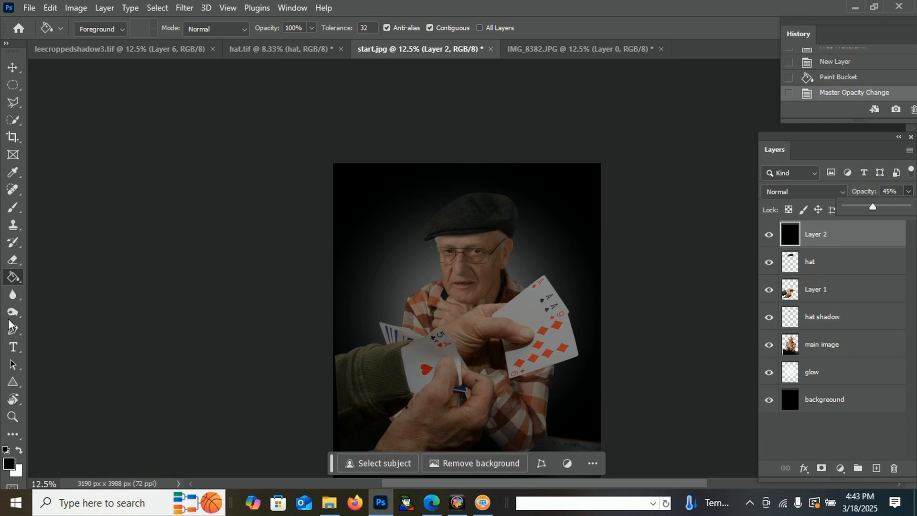
Set up the Eraser with a soft brush of about 2165 px.
left_click(8, 266)
left_click(69, 260)
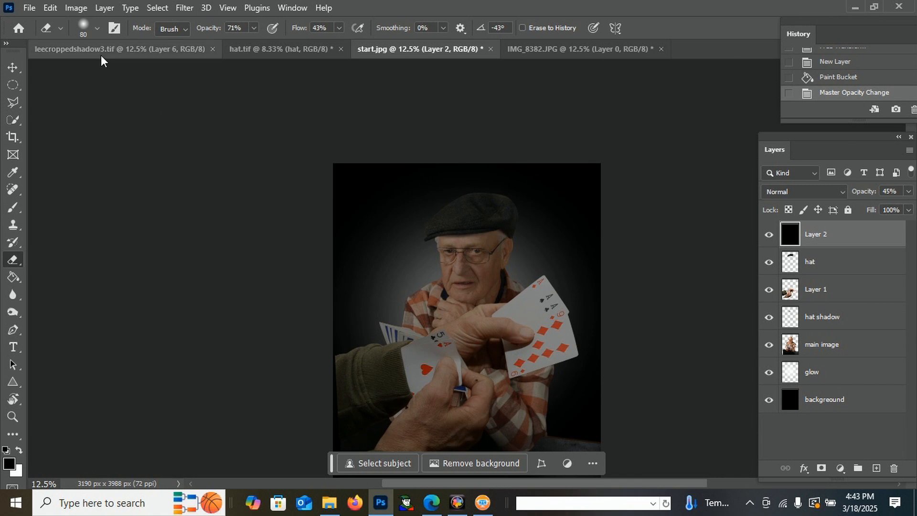
left_click(98, 28)
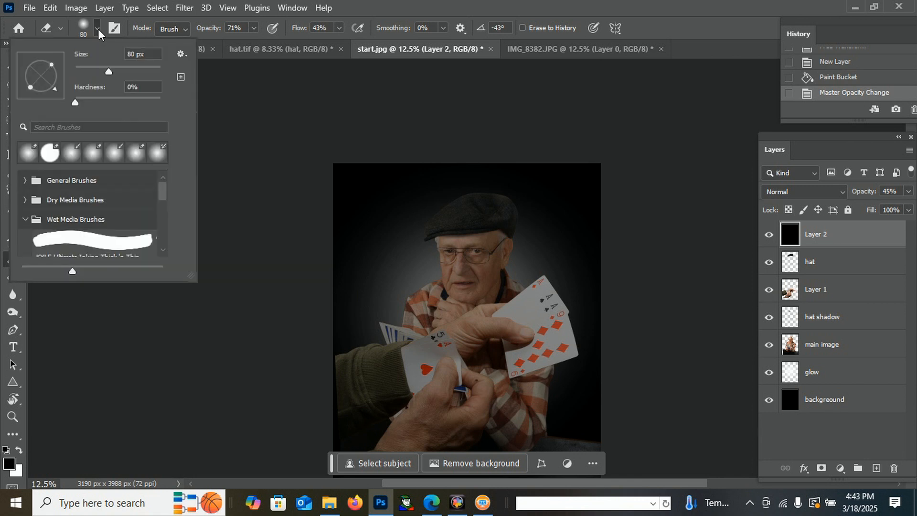
left_click_drag(105, 71, 119, 71)
left_click_drag(137, 73, 156, 72)
left_click(337, 28)
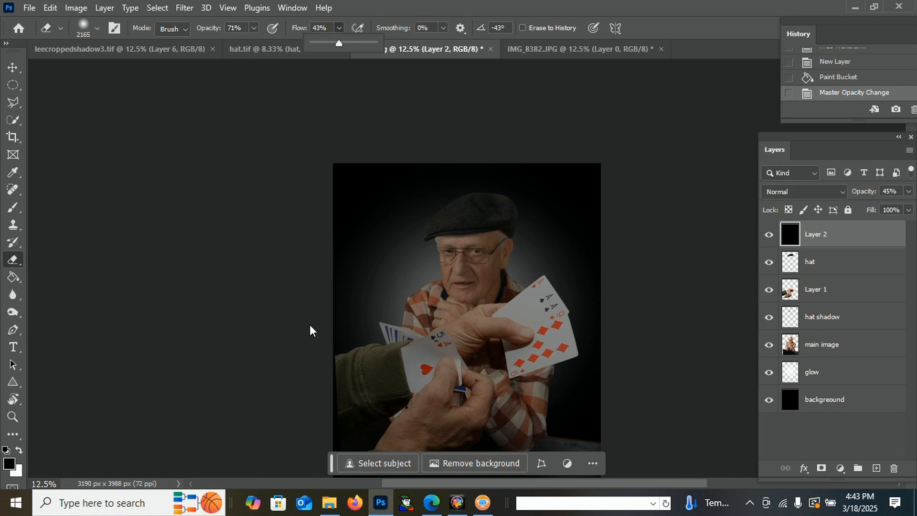
Erase the center of the dark overlay over the man's face, hat and the card-holding hands, leaving the edges darkened.
left_click(469, 275)
left_click(468, 275)
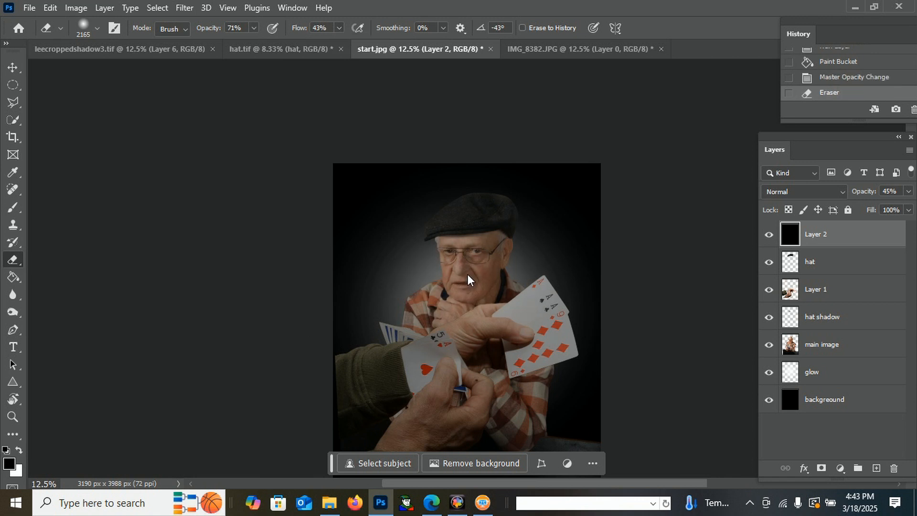
left_click(468, 274)
left_click(469, 274)
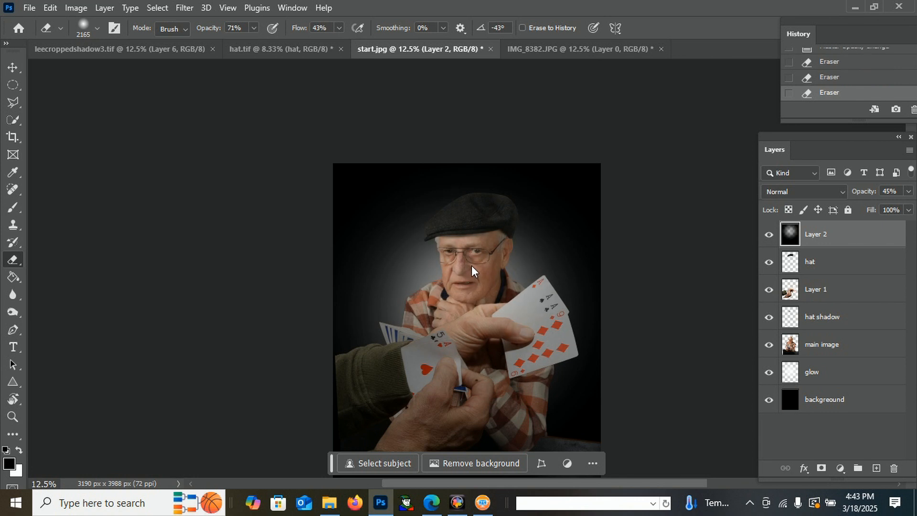
left_click(468, 237)
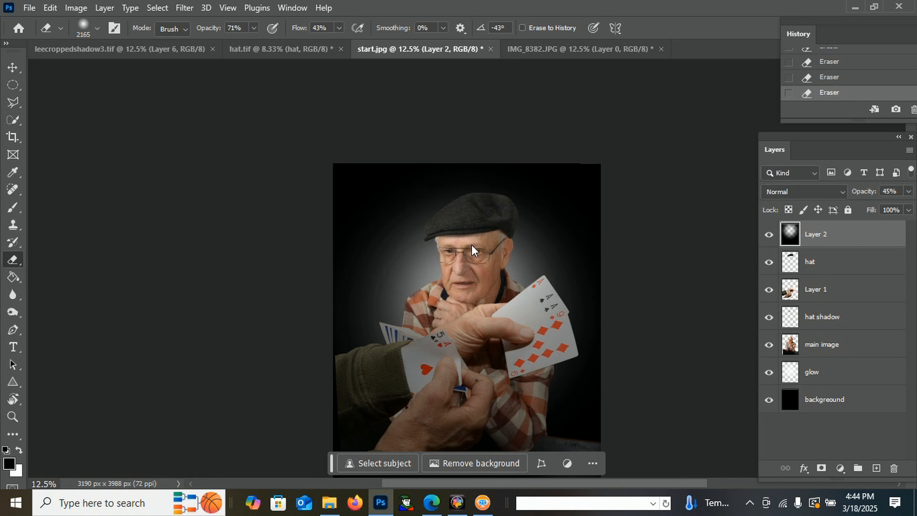
left_click(468, 339)
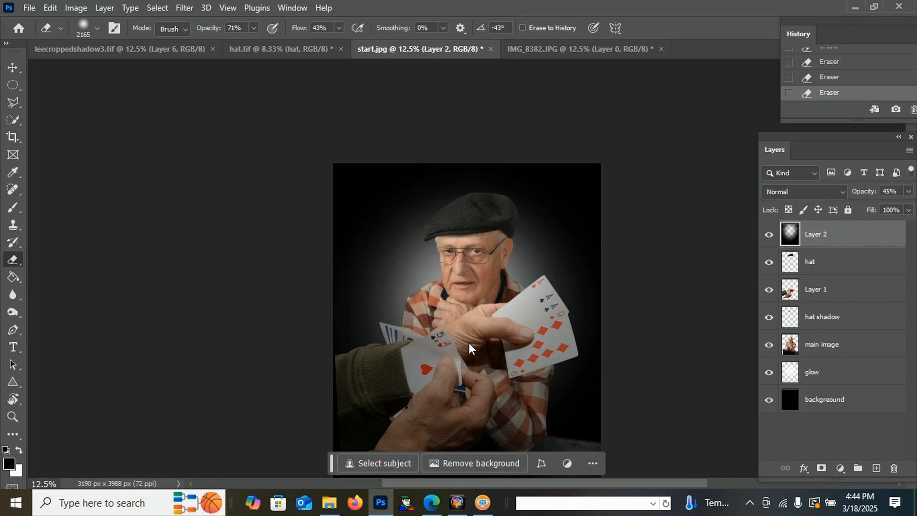
left_click(471, 345)
left_click(496, 342)
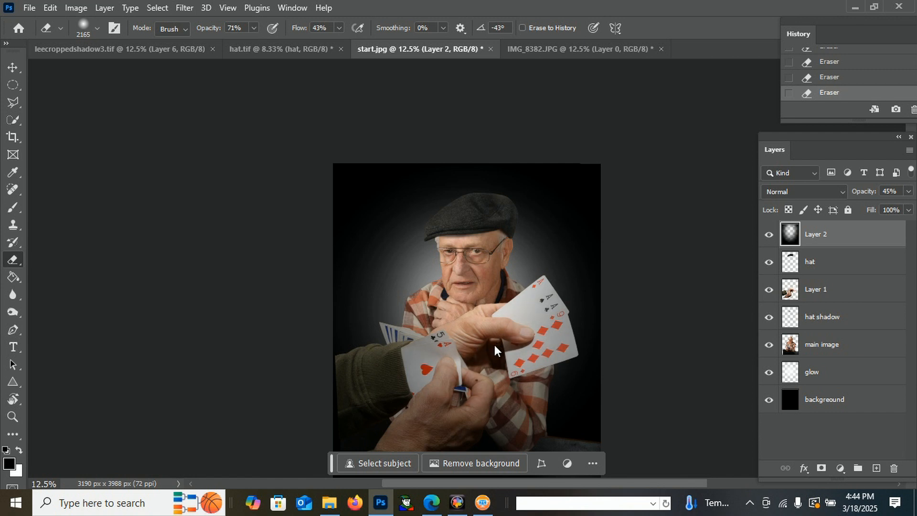
left_click(503, 315)
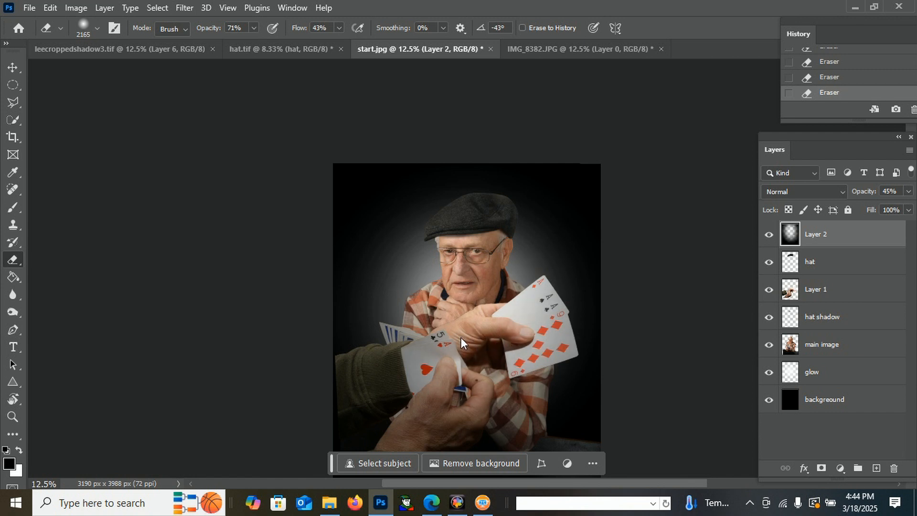